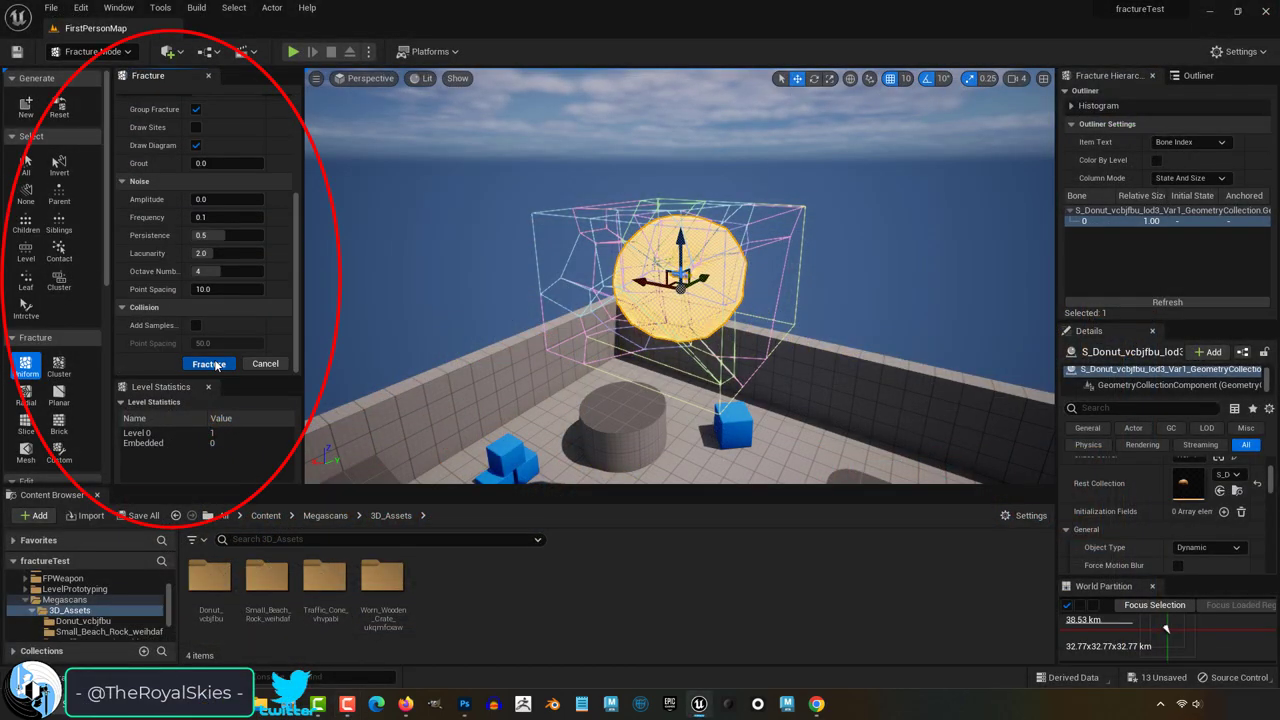
# Run the Uniform fracture on the donut, and fracture all bones of the SM_Cube4 collection a second time
pyautogui.click(208, 364)
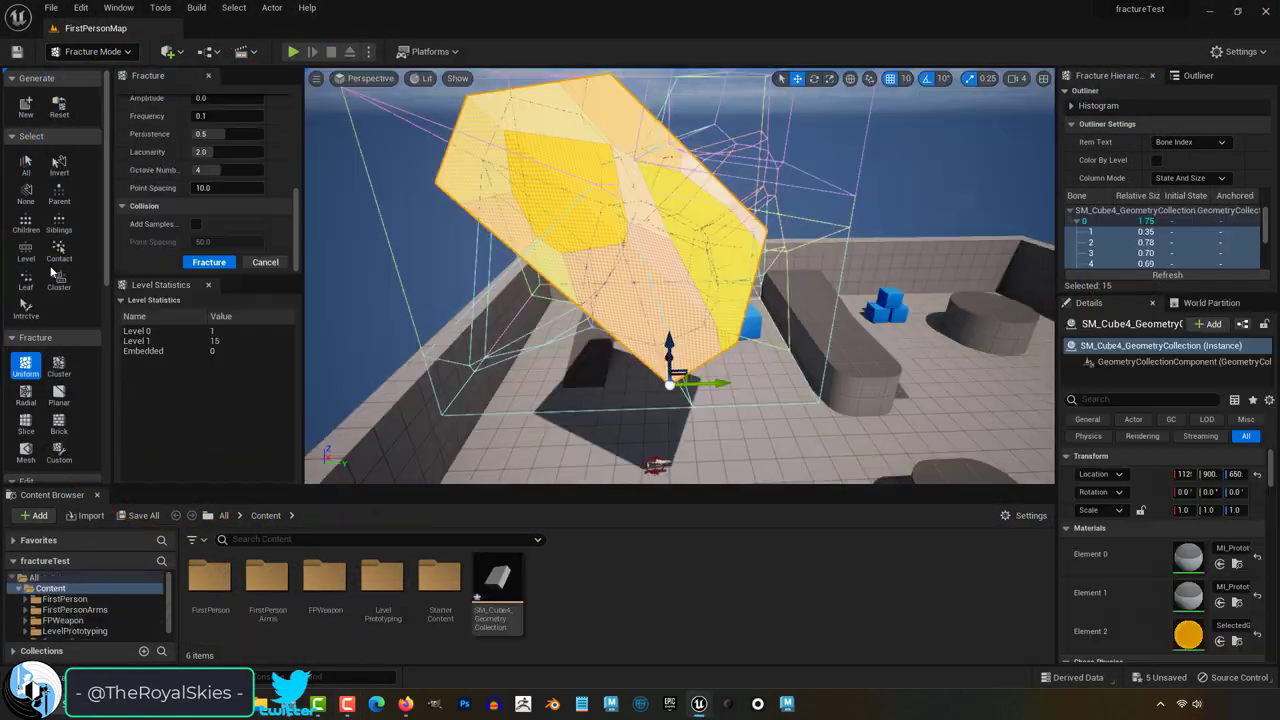
pyautogui.click(59, 107)
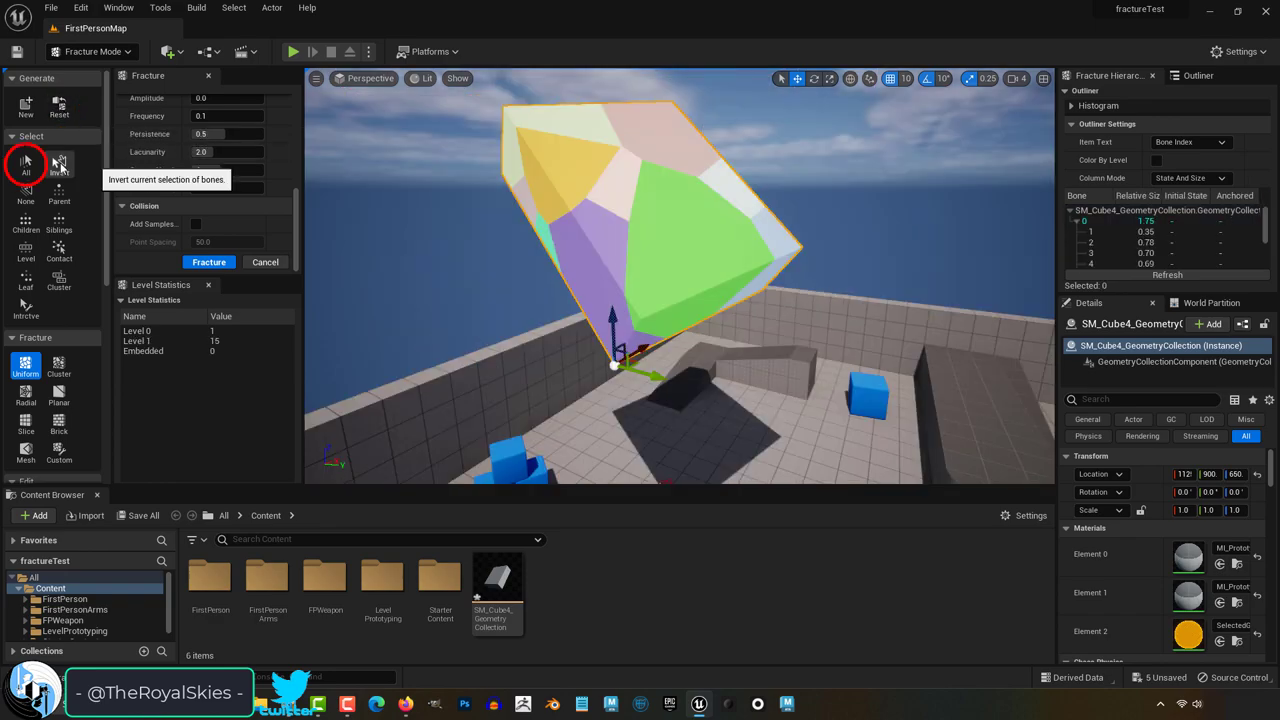
pyautogui.click(26, 165)
pyautogui.click(209, 262)
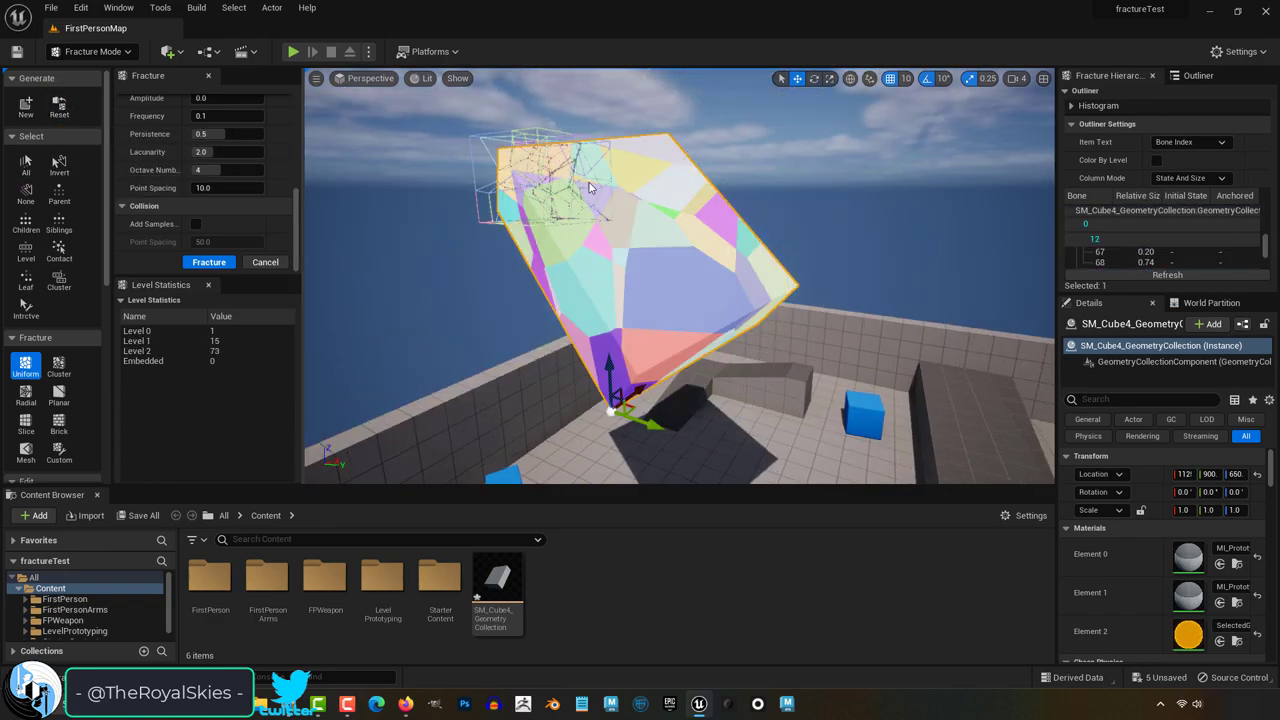
# Select individual fracture pieces on the cube in the viewport and add several more to the selection
pyautogui.click(728, 233)
pyautogui.click(669, 318)
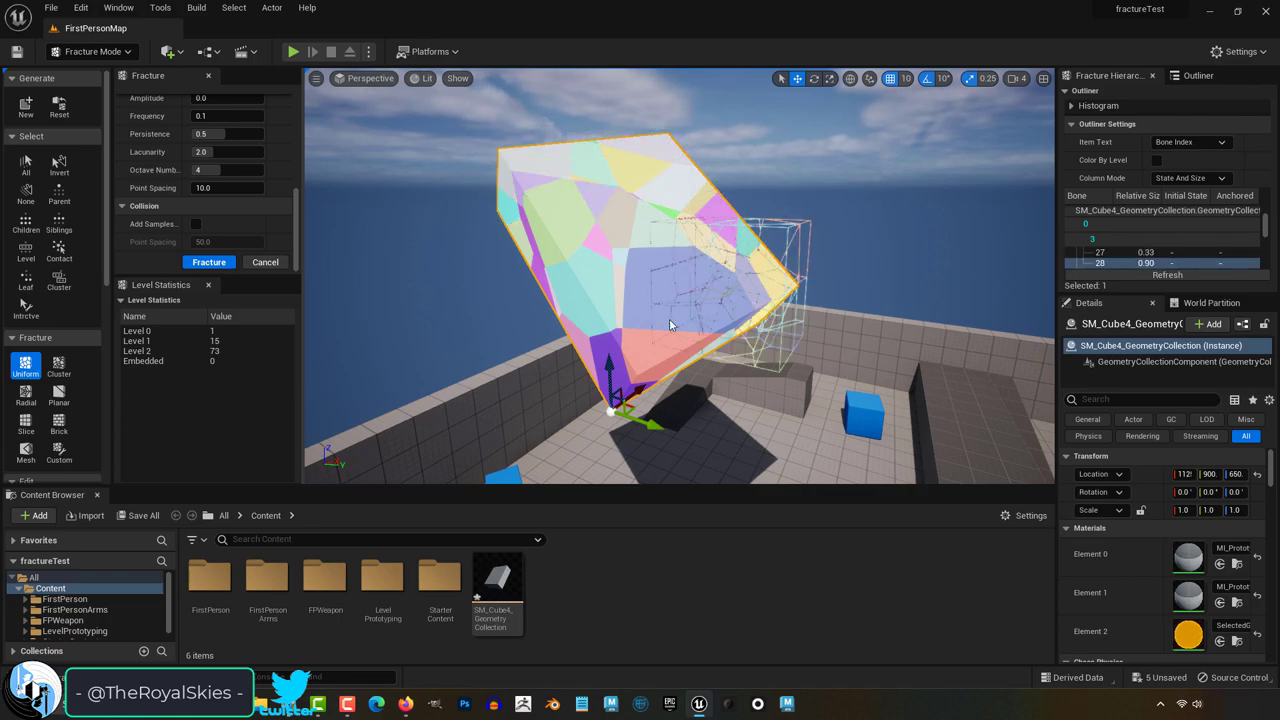
pyautogui.keyDown('shift'); pyautogui.click(623, 349); pyautogui.keyUp('shift')
pyautogui.keyDown('shift'); pyautogui.click(551, 203); pyautogui.keyUp('shift')
pyautogui.keyDown('shift'); pyautogui.click(659, 147); pyautogui.keyUp('shift')
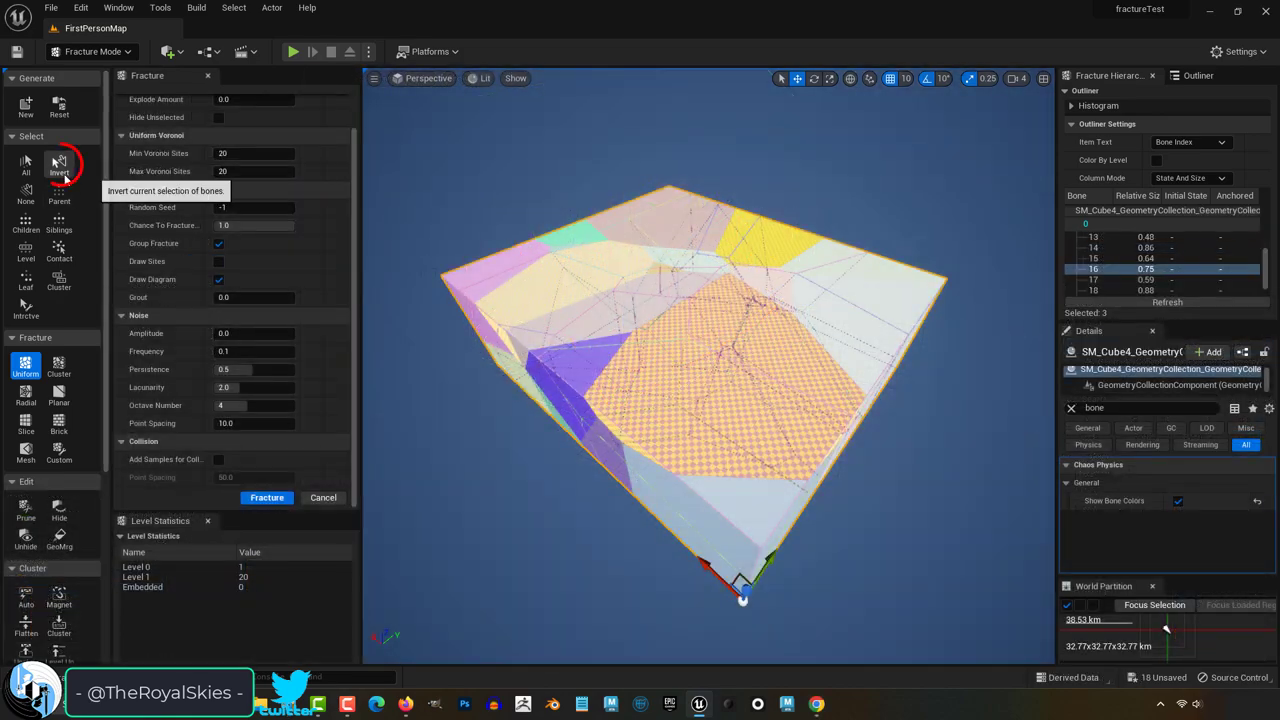
# Invert the current bone selection on the cube several times
pyautogui.click(60, 170)
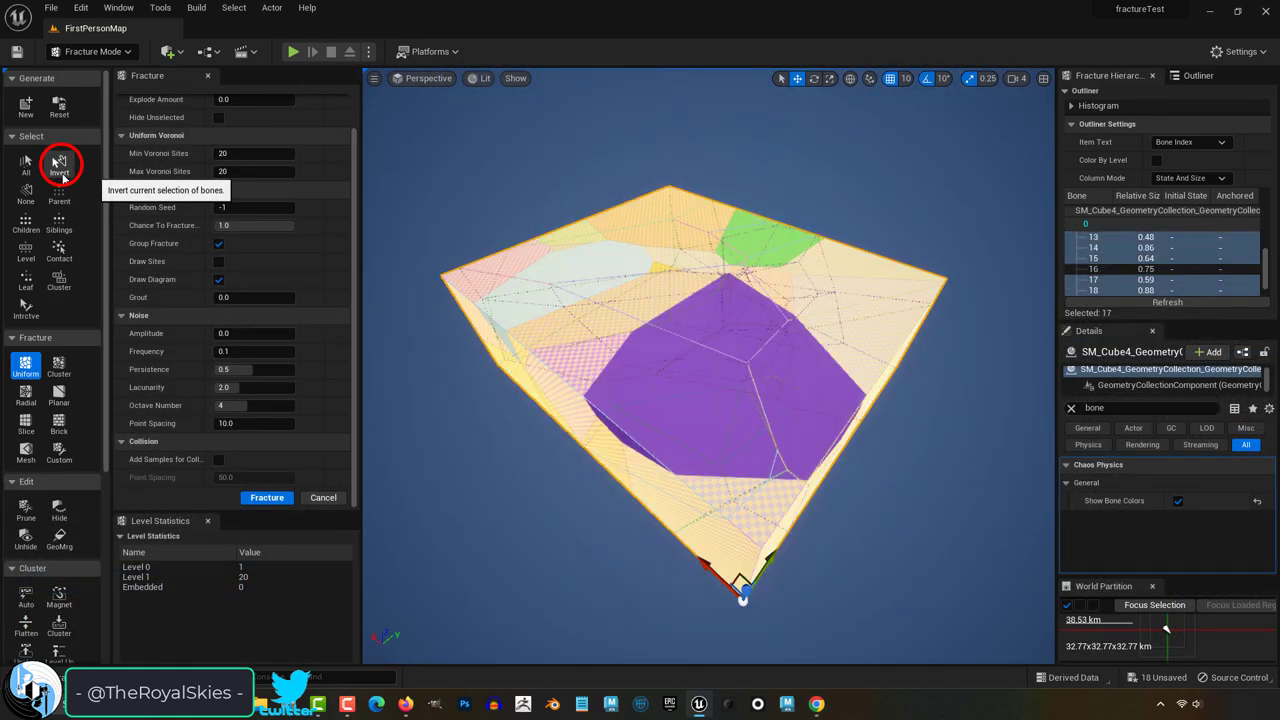
pyautogui.click(60, 170)
pyautogui.click(60, 170)
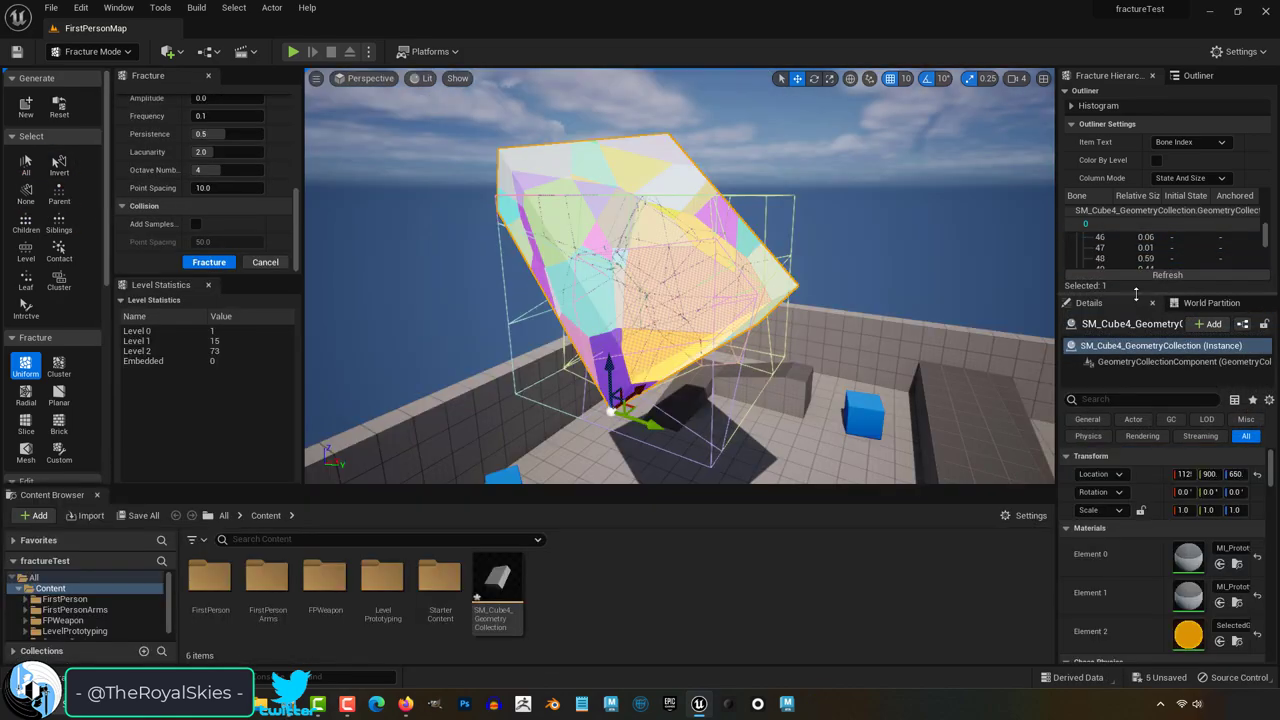
# Select bones 51 to 54 in the fracture hierarchy, switch to their parent bone, and select all its children
pyautogui.scroll(2, 1097, 310)
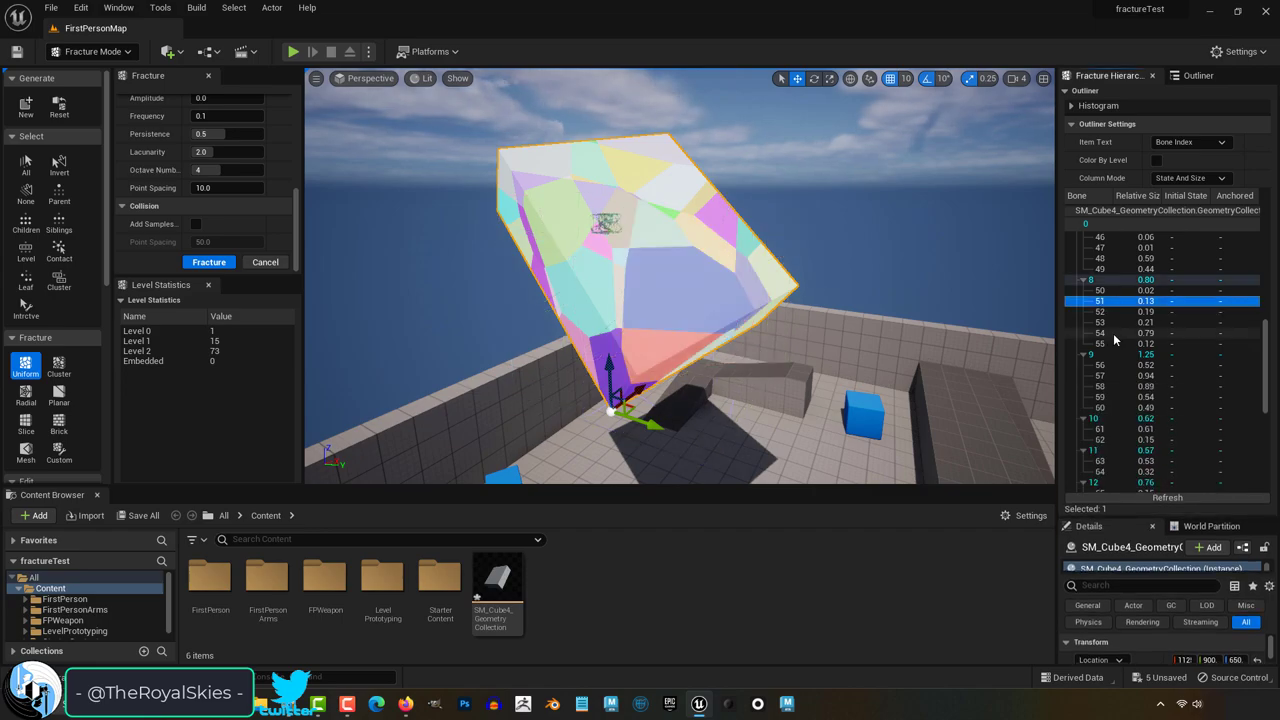
pyautogui.keyDown('shift'); pyautogui.click(1100, 333); pyautogui.keyUp('shift')
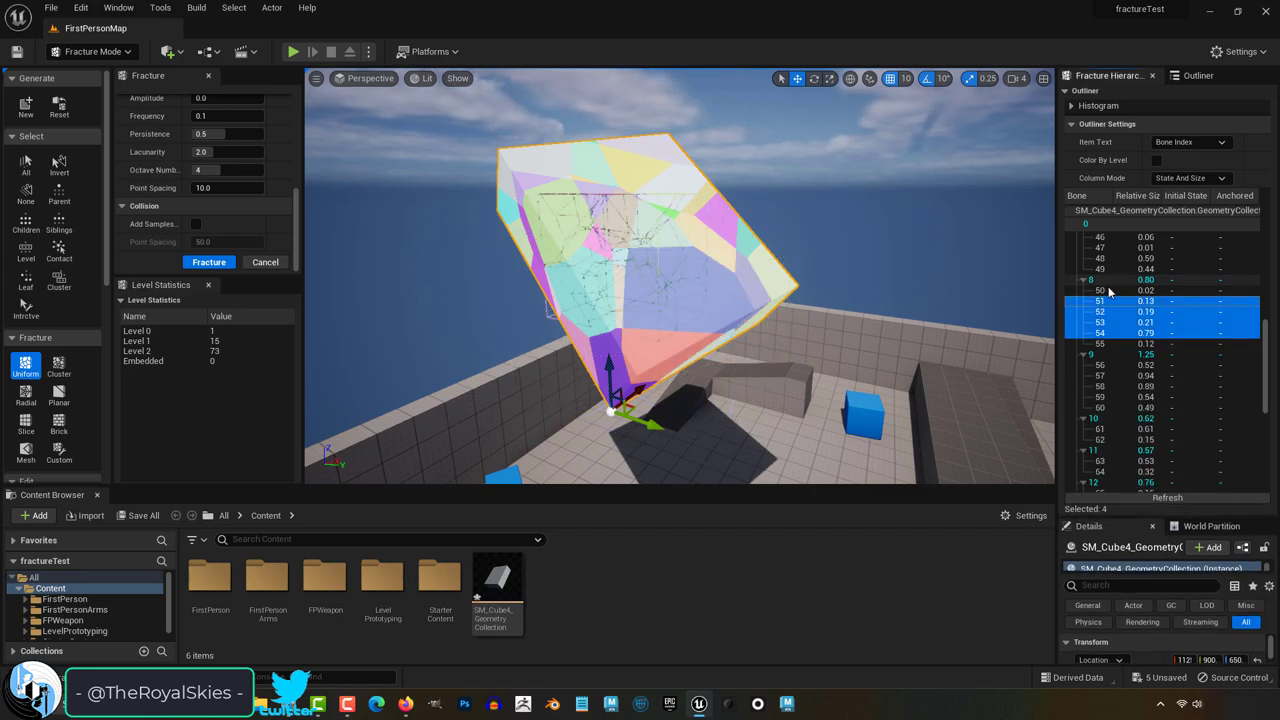
pyautogui.click(59, 199)
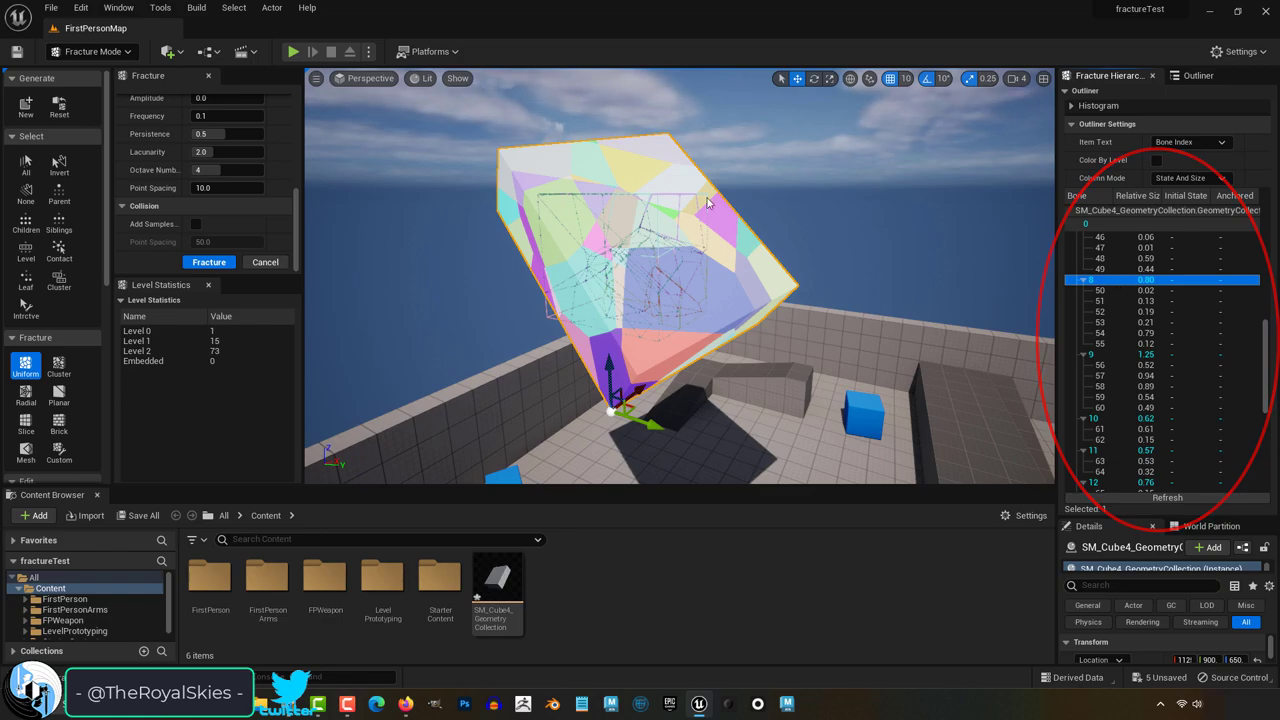
pyautogui.click(27, 222)
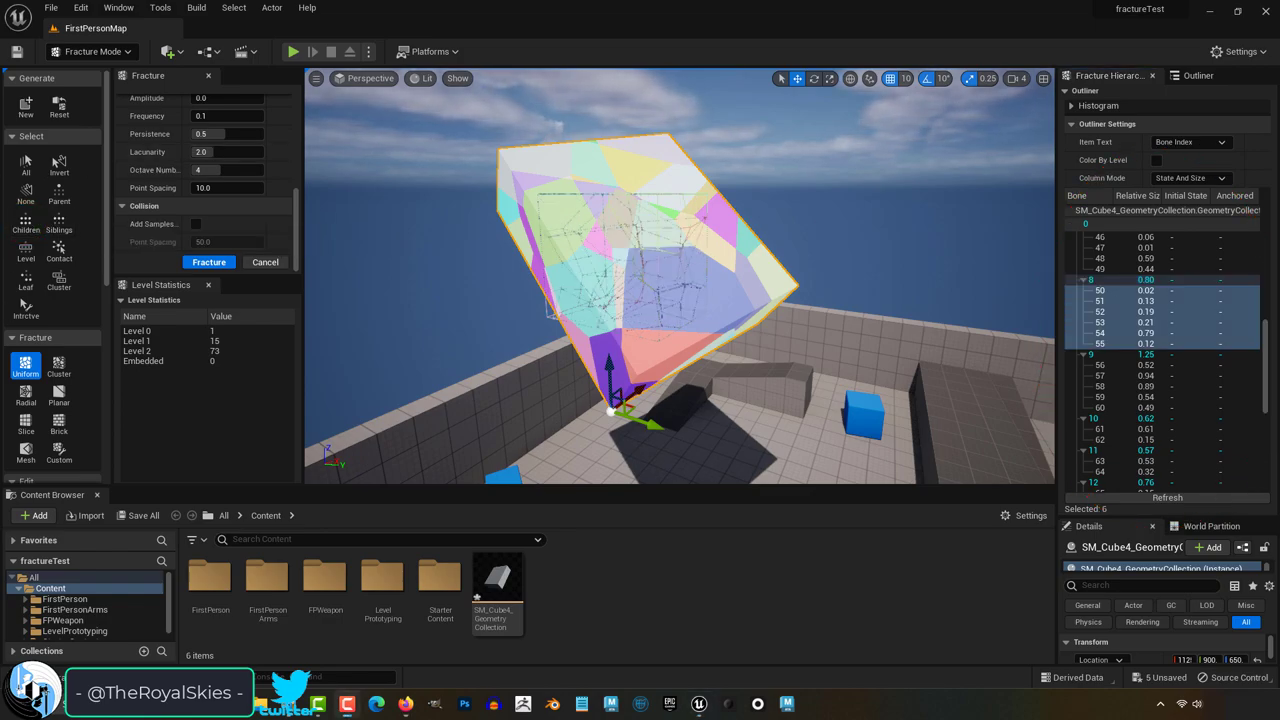
# Select bone 59 together with its siblings, and extend the selection to every bone on the same level
pyautogui.click(1124, 397)
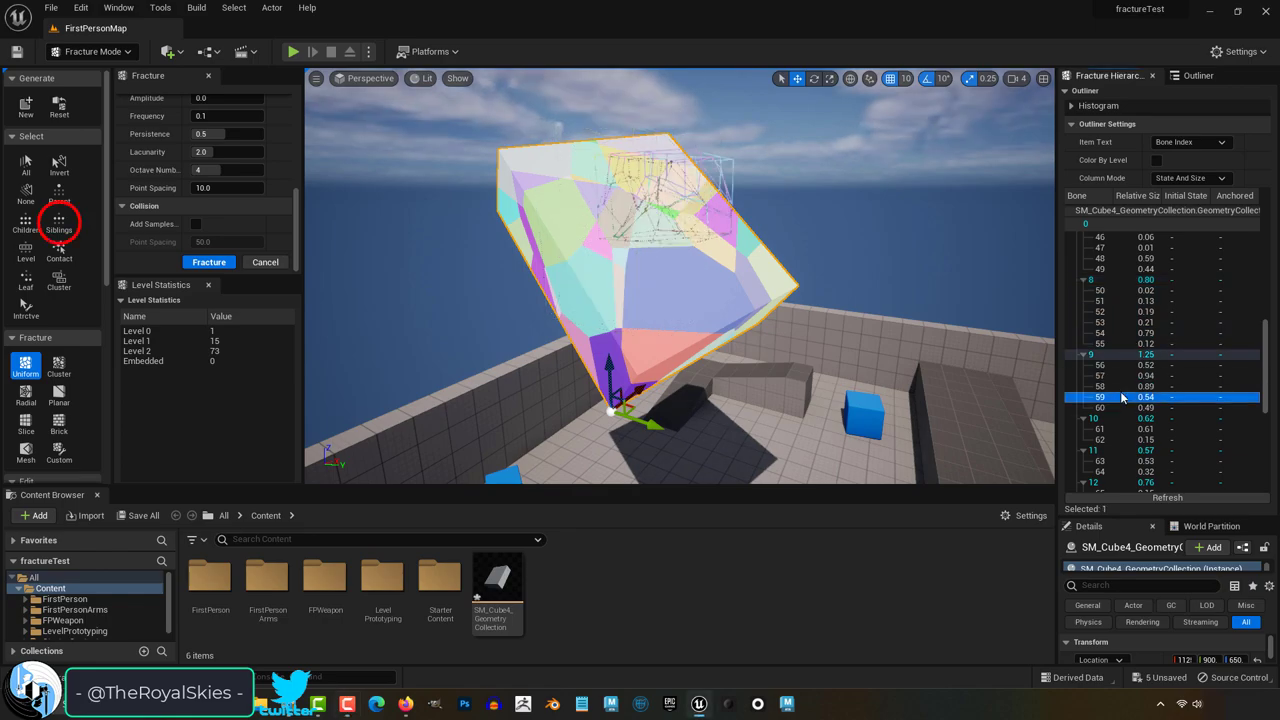
pyautogui.click(59, 224)
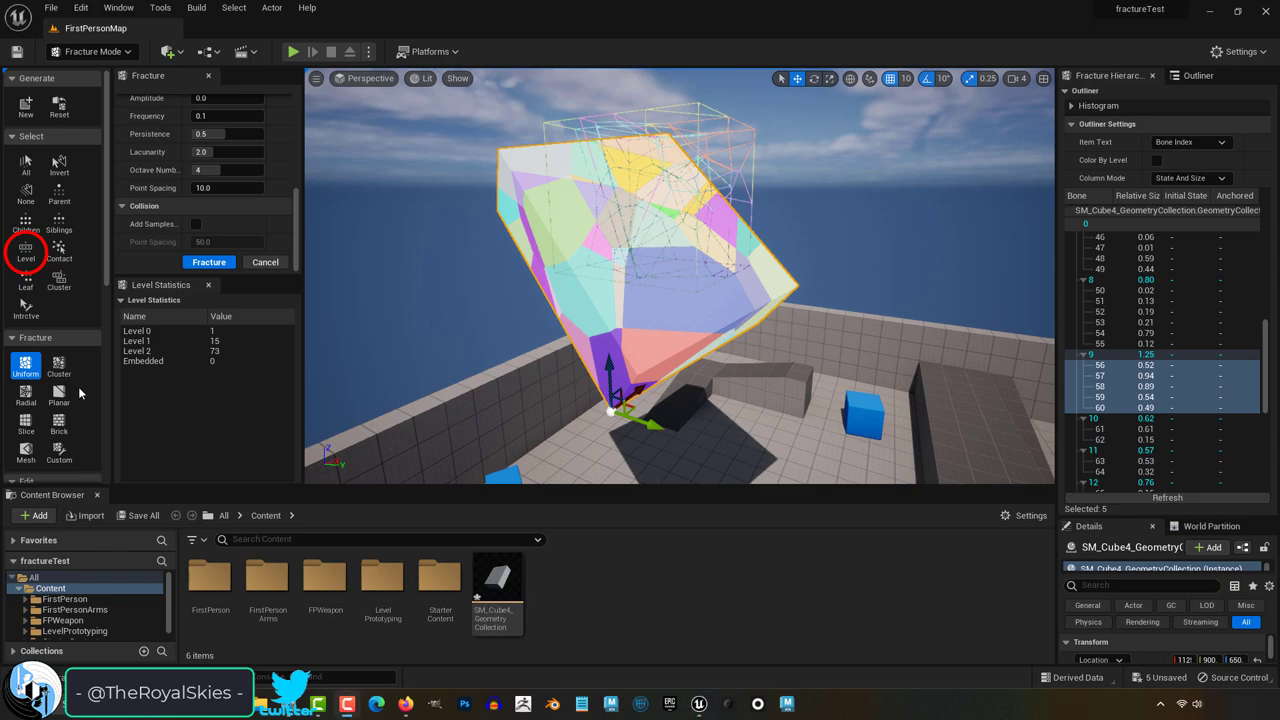
pyautogui.click(24, 252)
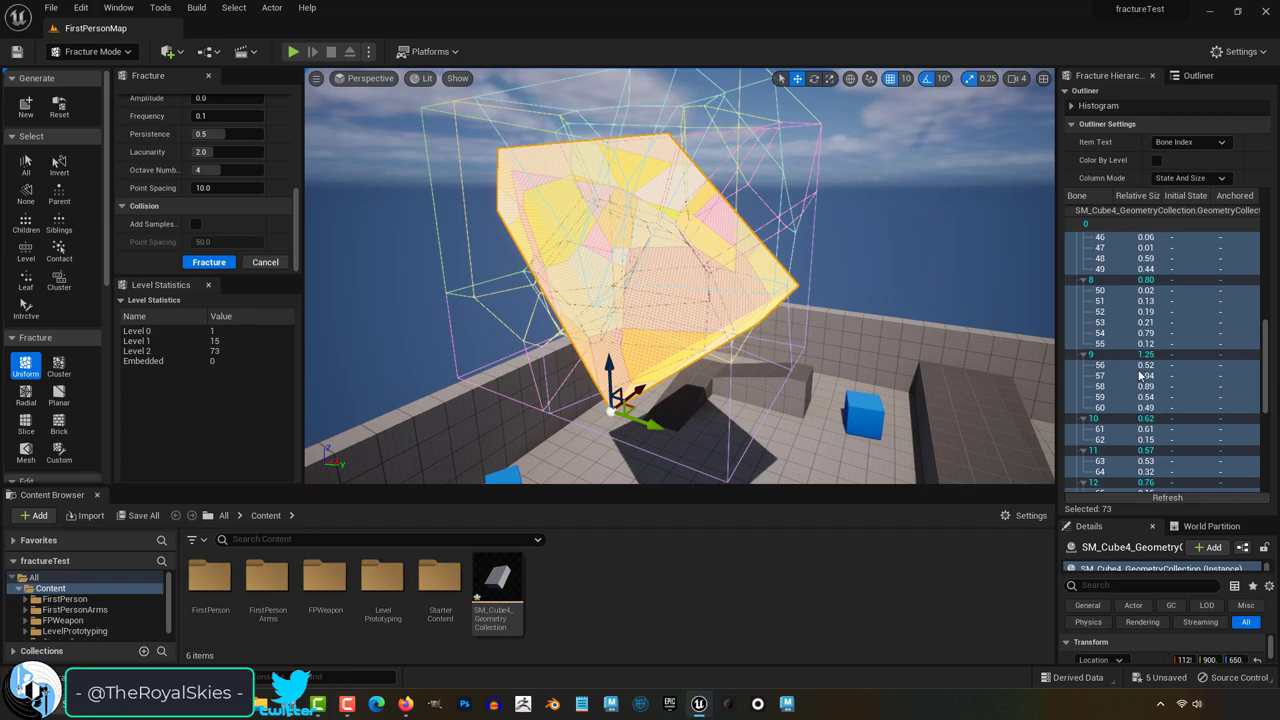
pyautogui.scroll(-5, 1134, 378)
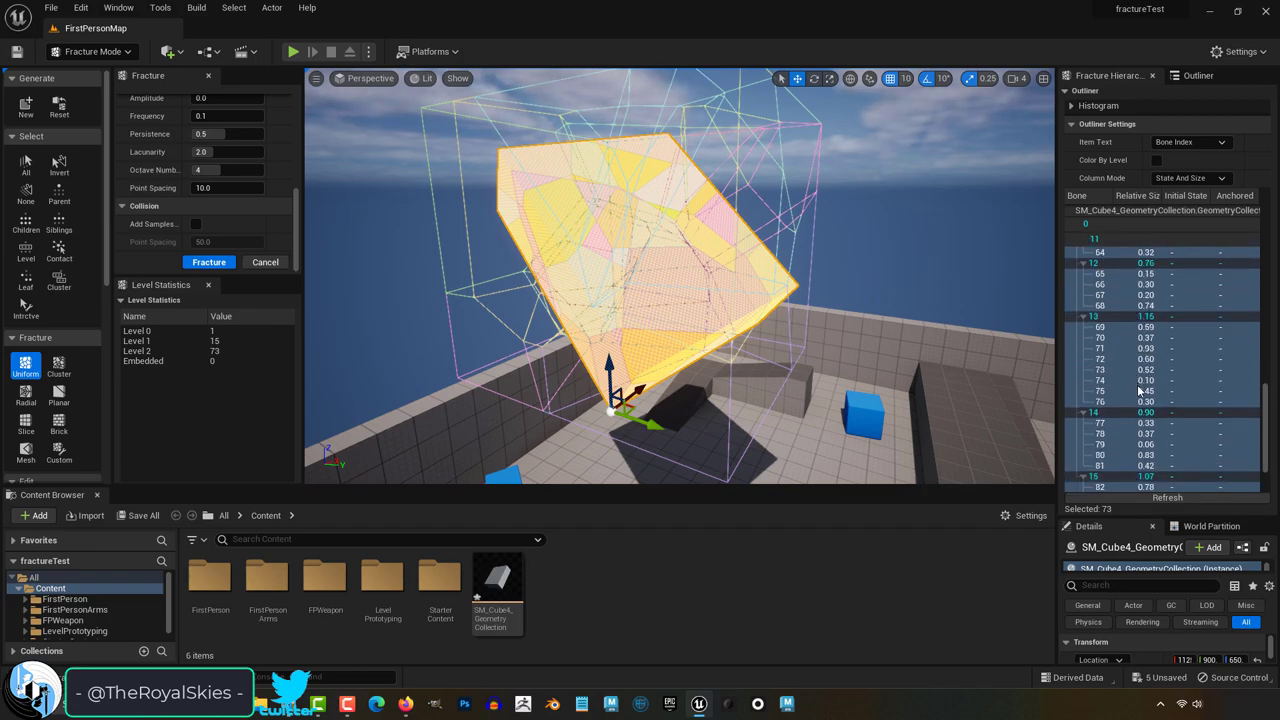
pyautogui.scroll(5, 1138, 392)
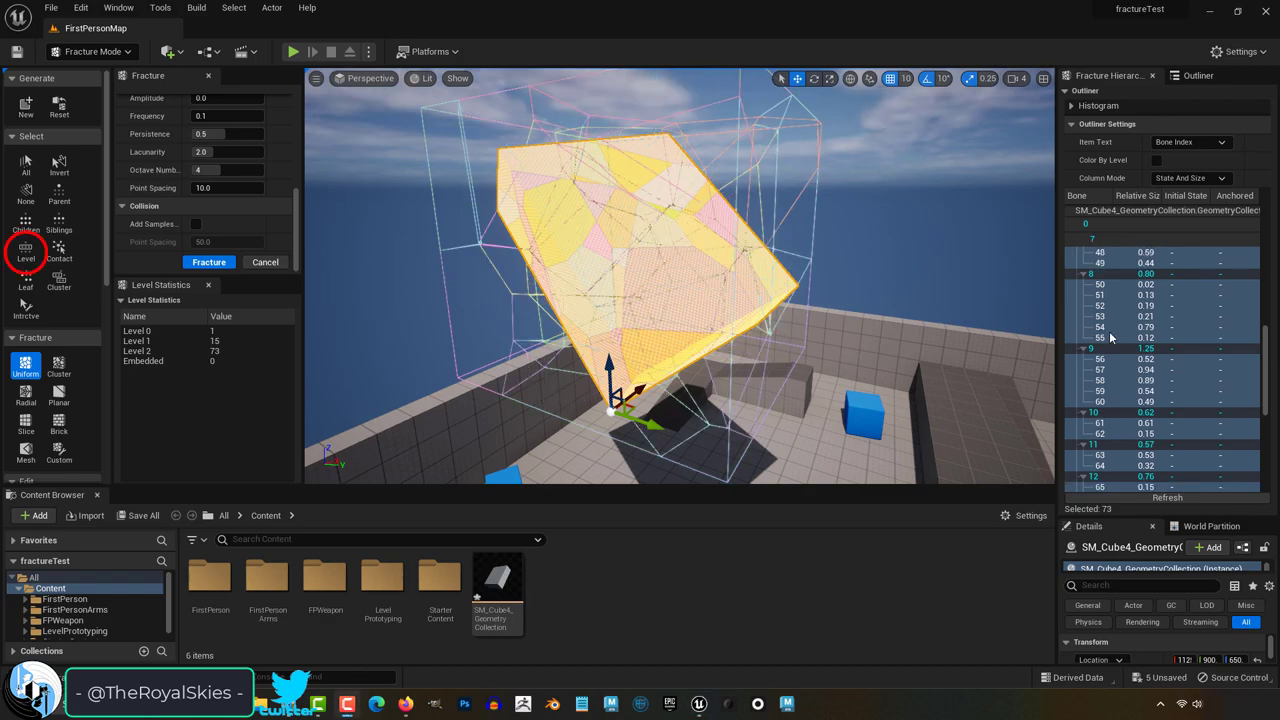
# Select bone 9 and extend the selection to all bones on its level
pyautogui.click(1120, 350)
pyautogui.click(26, 250)
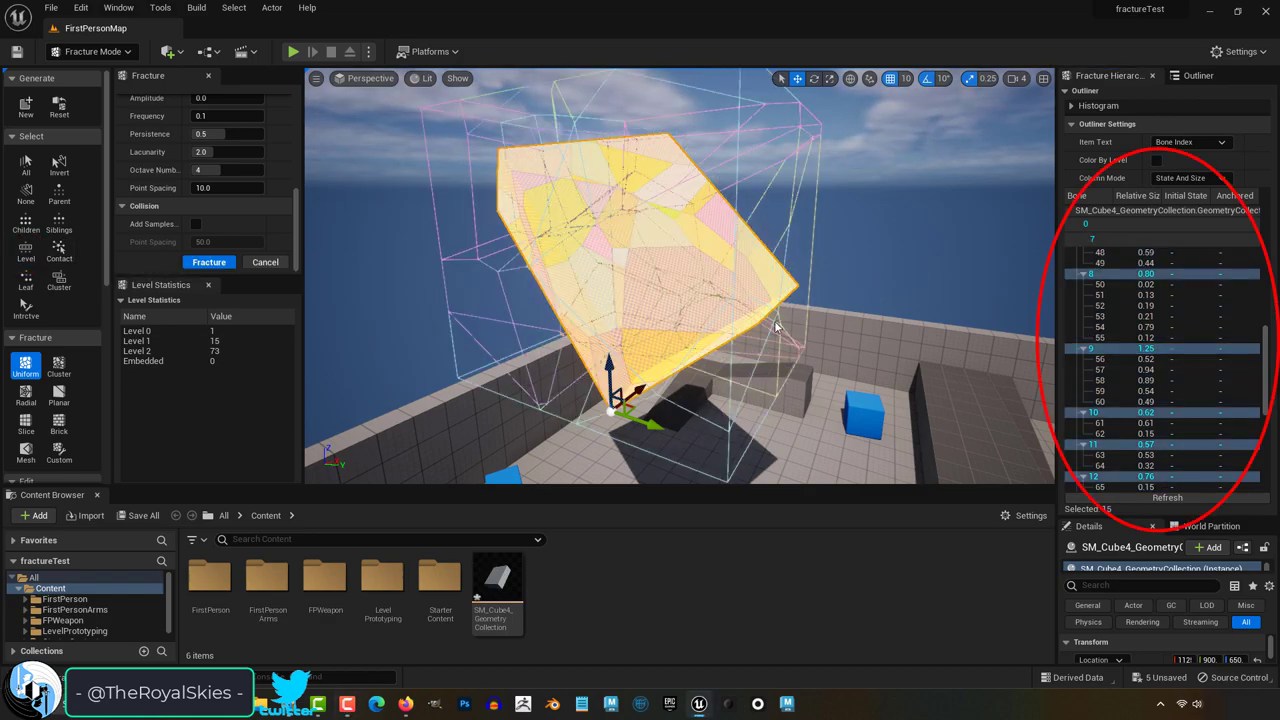
pyautogui.scroll(2, 1137, 412)
pyautogui.scroll(5, 1137, 410)
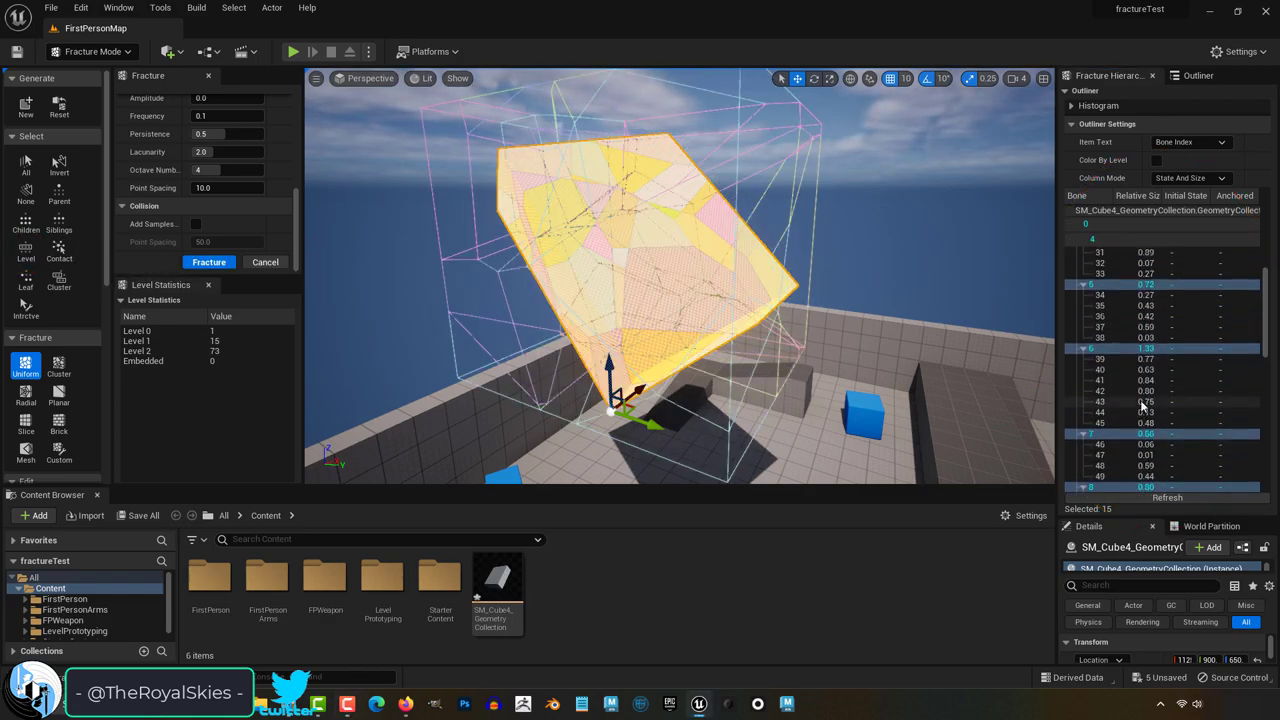
# Select a single bone on the cube's surface and extend the selection to the bones in contact with it
pyautogui.press('f')
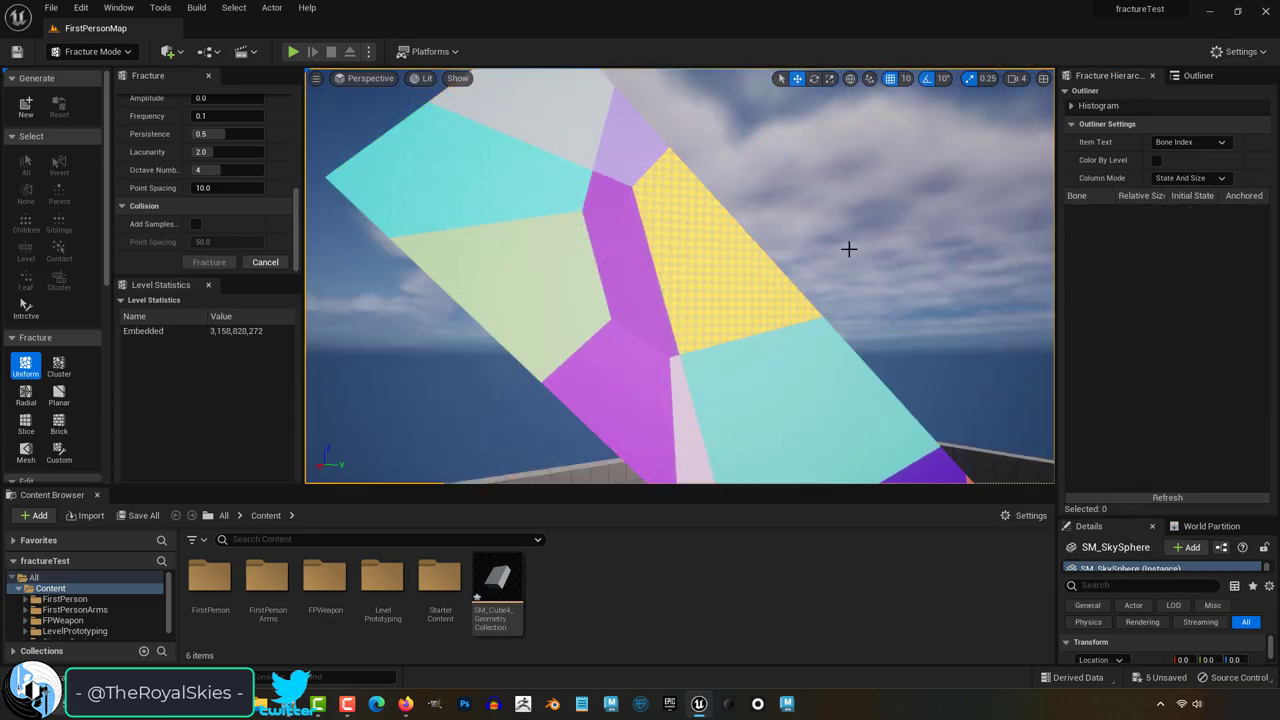
pyautogui.click(770, 270)
pyautogui.press('f')
pyautogui.click(59, 250)
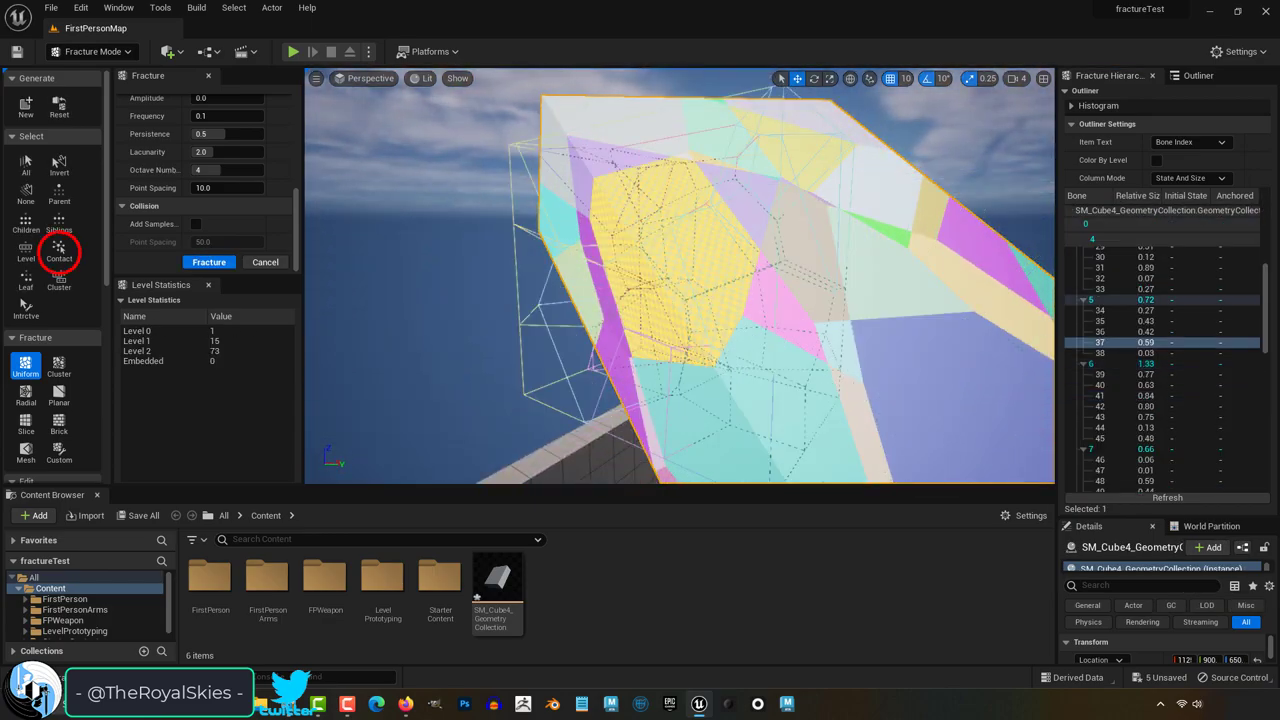
pyautogui.press('f')
pyautogui.click(59, 252)
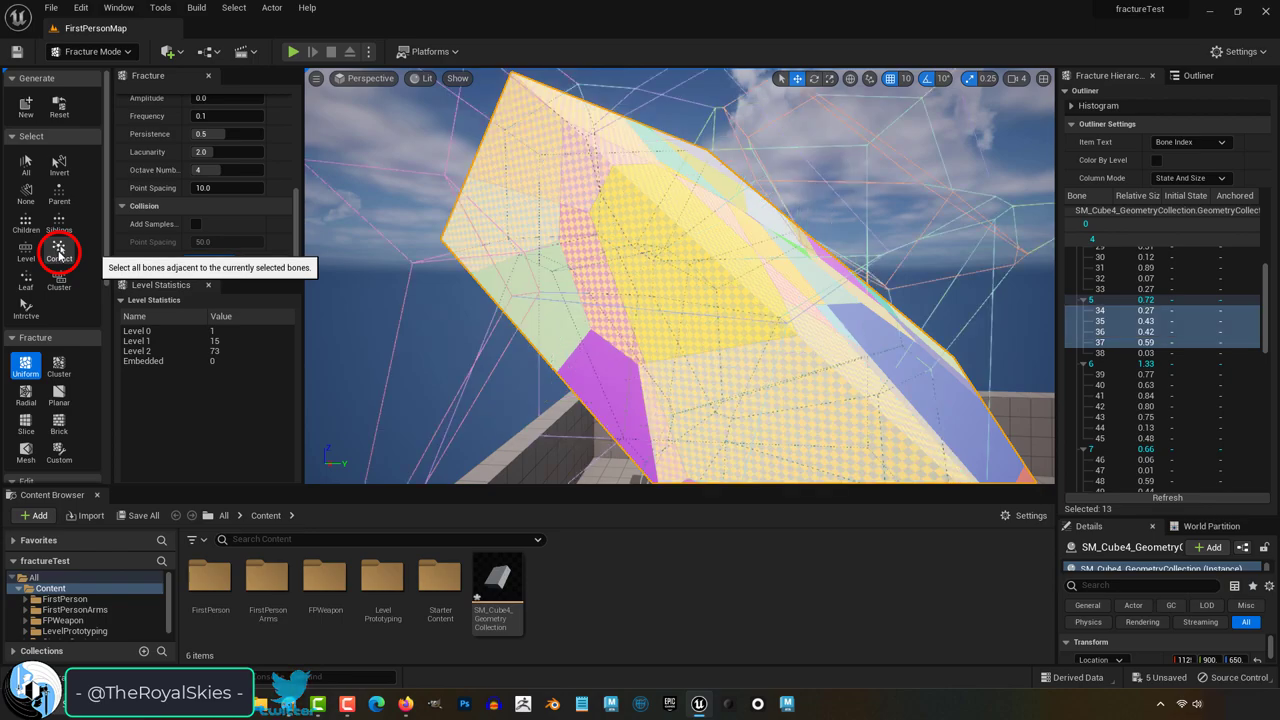
# Select all leaf bones of the cube, and select all of its cluster bones
pyautogui.press('f')
pyautogui.click(25, 285)
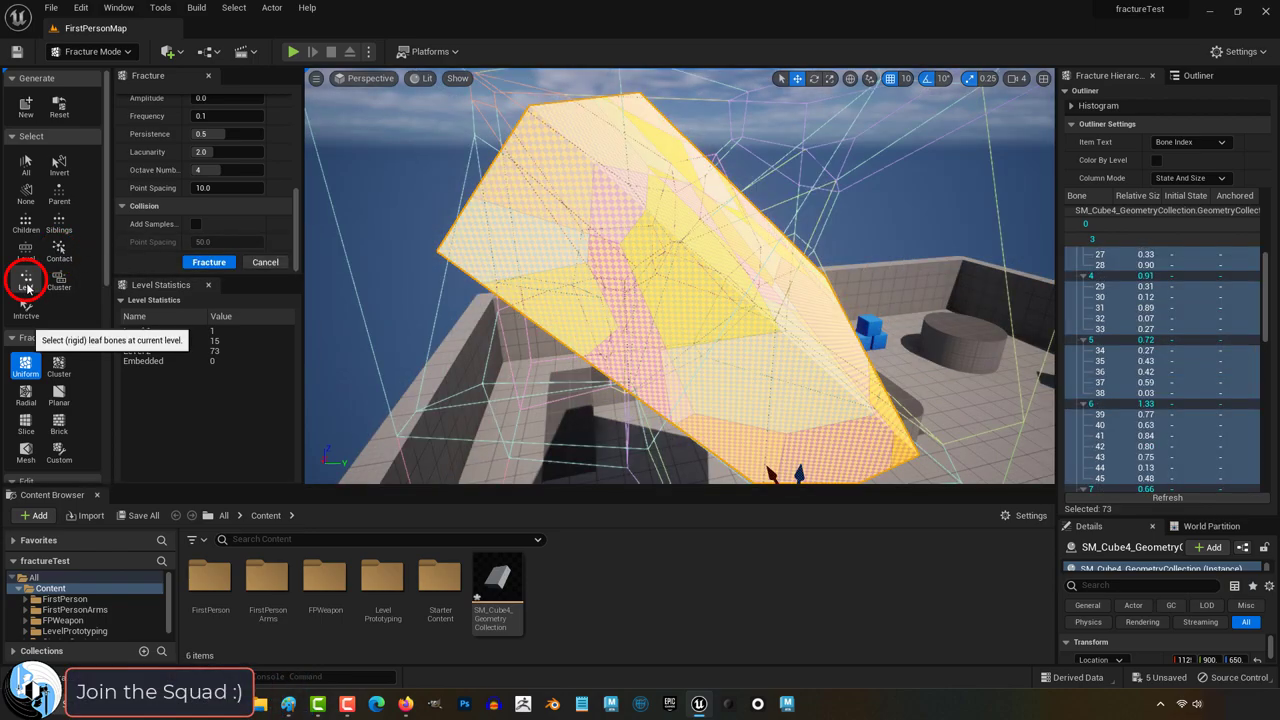
pyautogui.press('f')
pyautogui.click(58, 280)
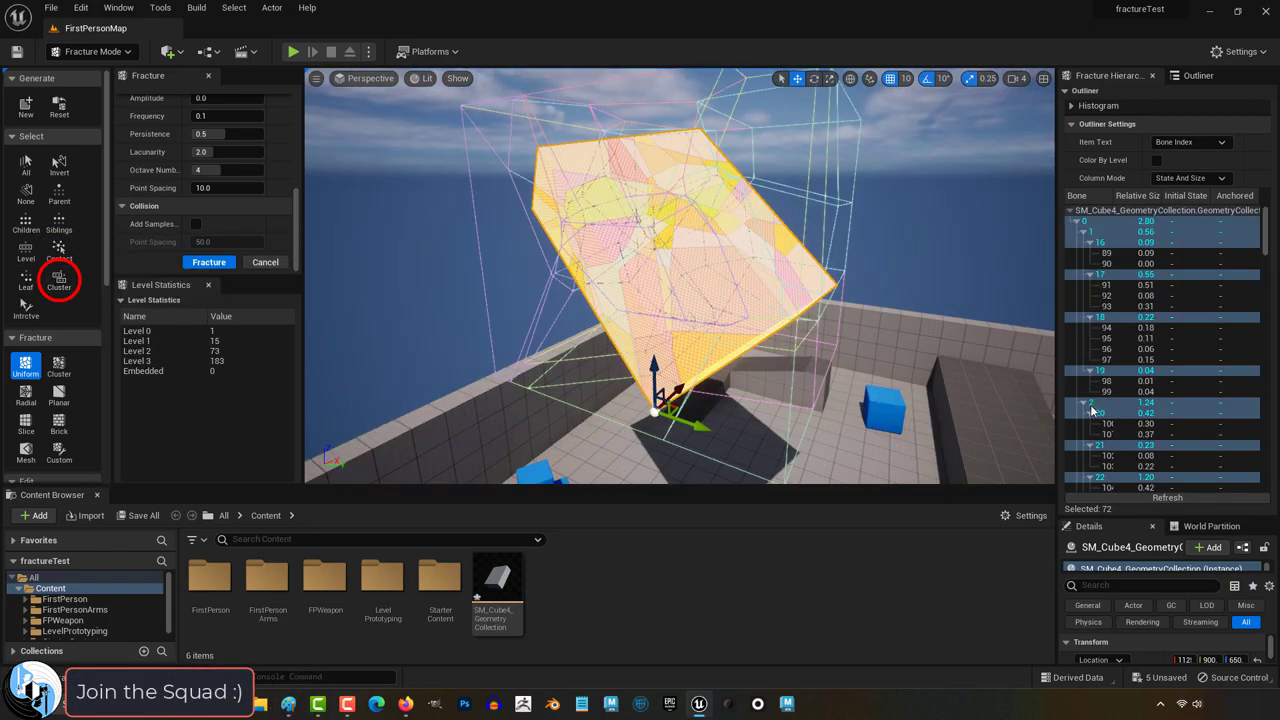
# Activate interactive selection with Rect Select and box-select the pieces across the cube's face
pyautogui.click(345, 320)
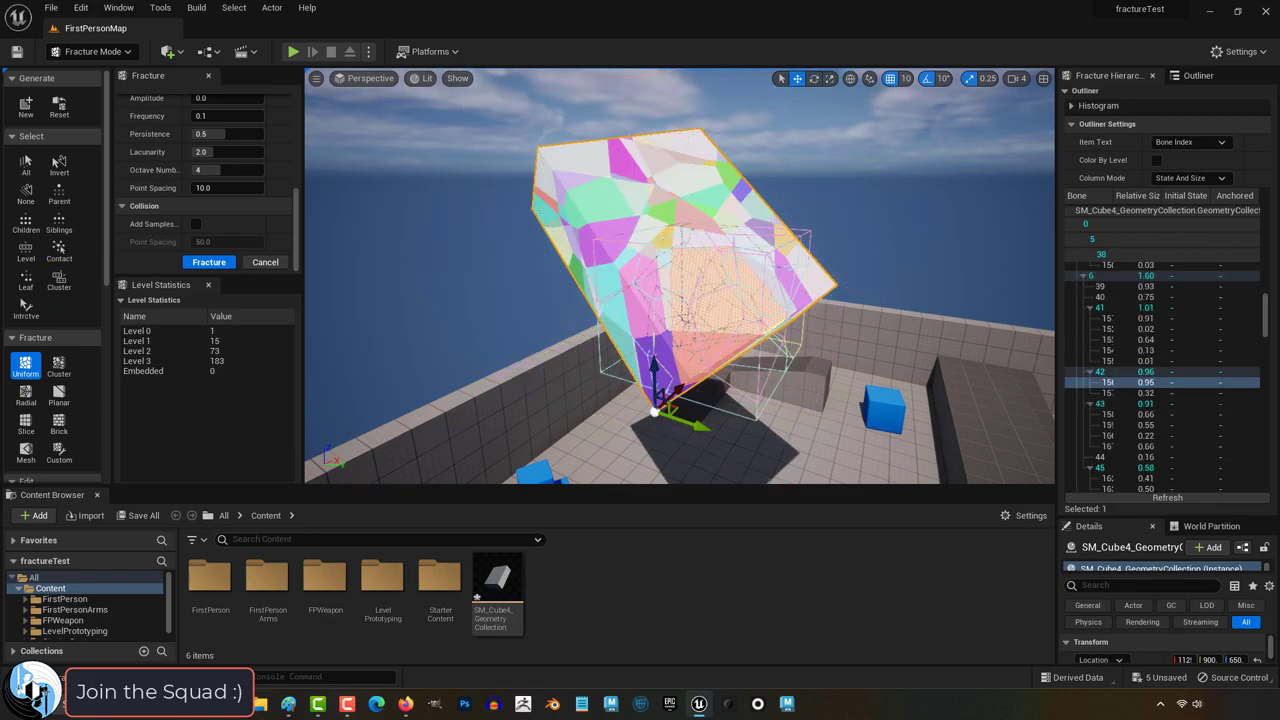
pyautogui.click(25, 308)
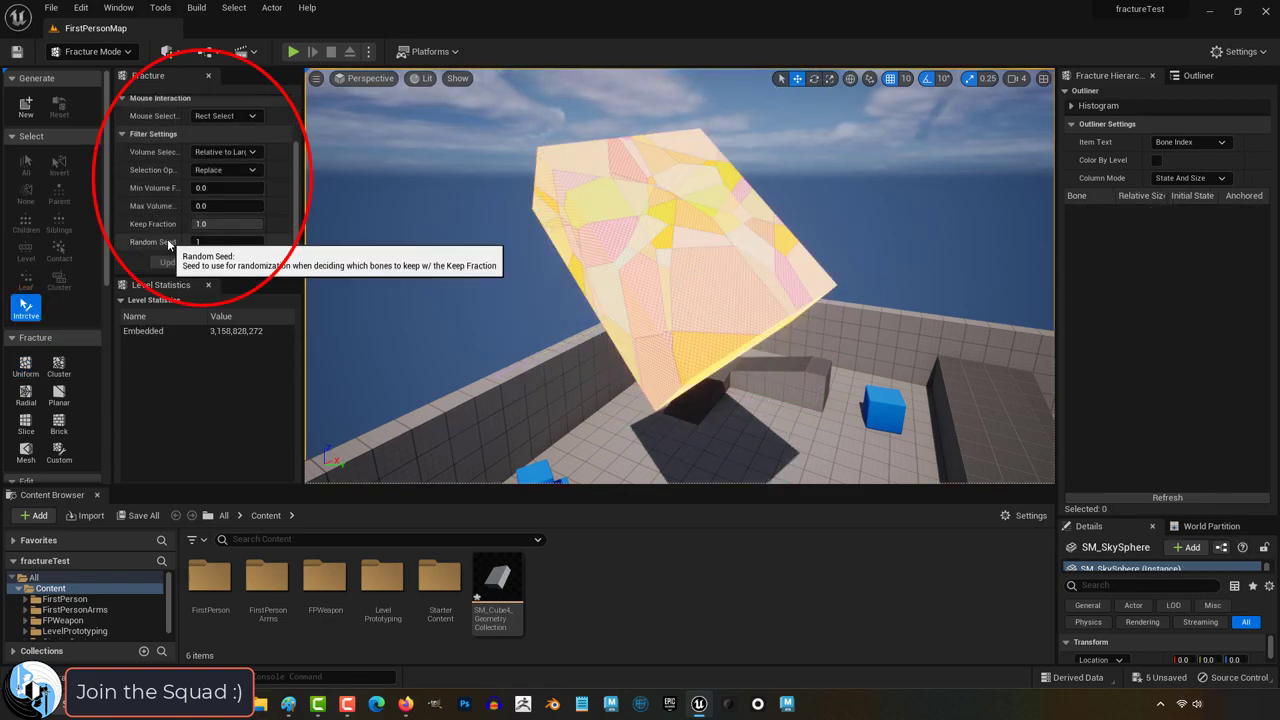
pyautogui.click(655, 210)
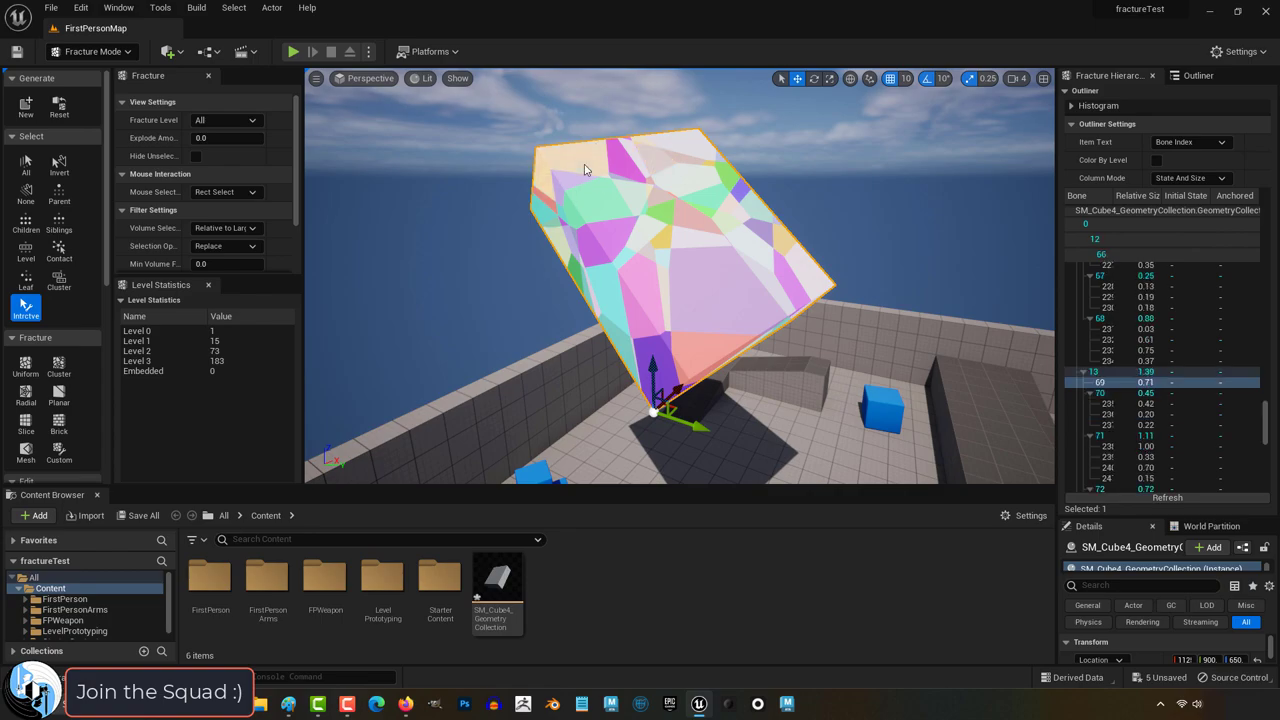
pyautogui.moveTo(585, 170); pyautogui.dragTo(700, 314)
pyautogui.moveTo(666, 246); pyautogui.dragTo(700, 260, button='right')
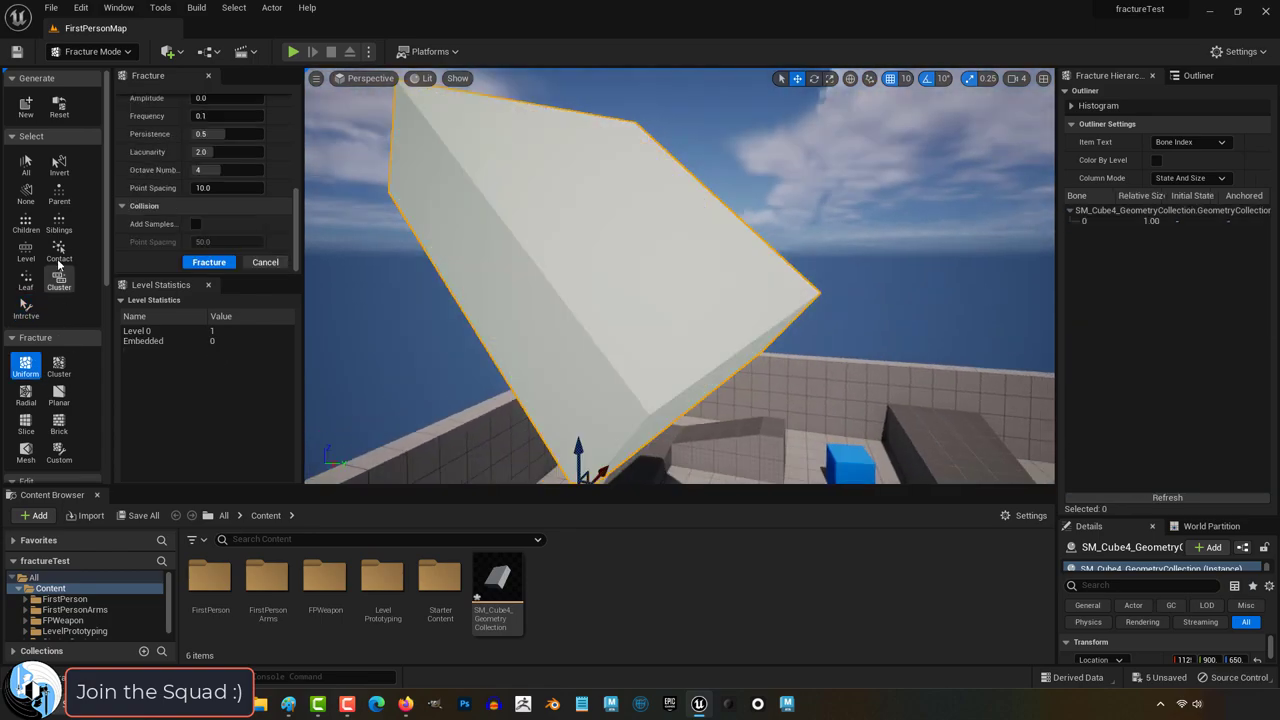
# Preview the Uniform and the Cluster fracture patterns on the long SM_Cube15 box
pyautogui.scroll(-5, 50, 250)
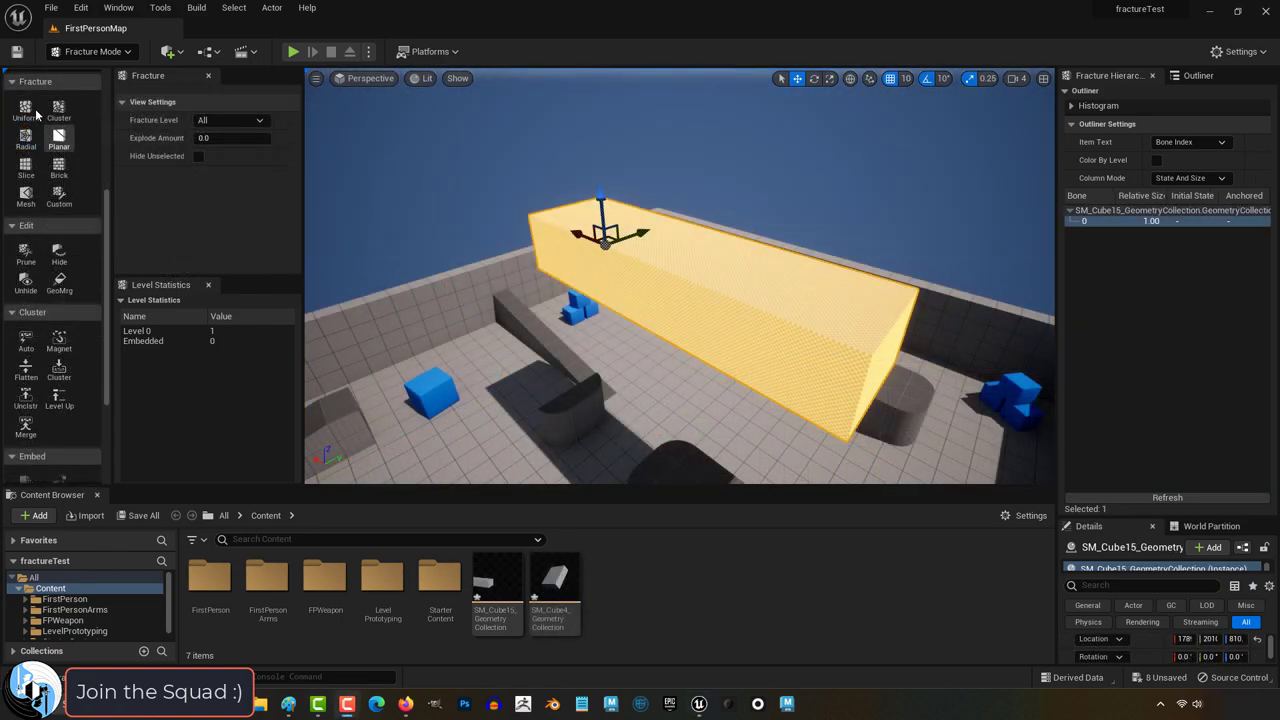
pyautogui.click(28, 110)
pyautogui.moveTo(706, 320); pyautogui.dragTo(488, 325, button='right')
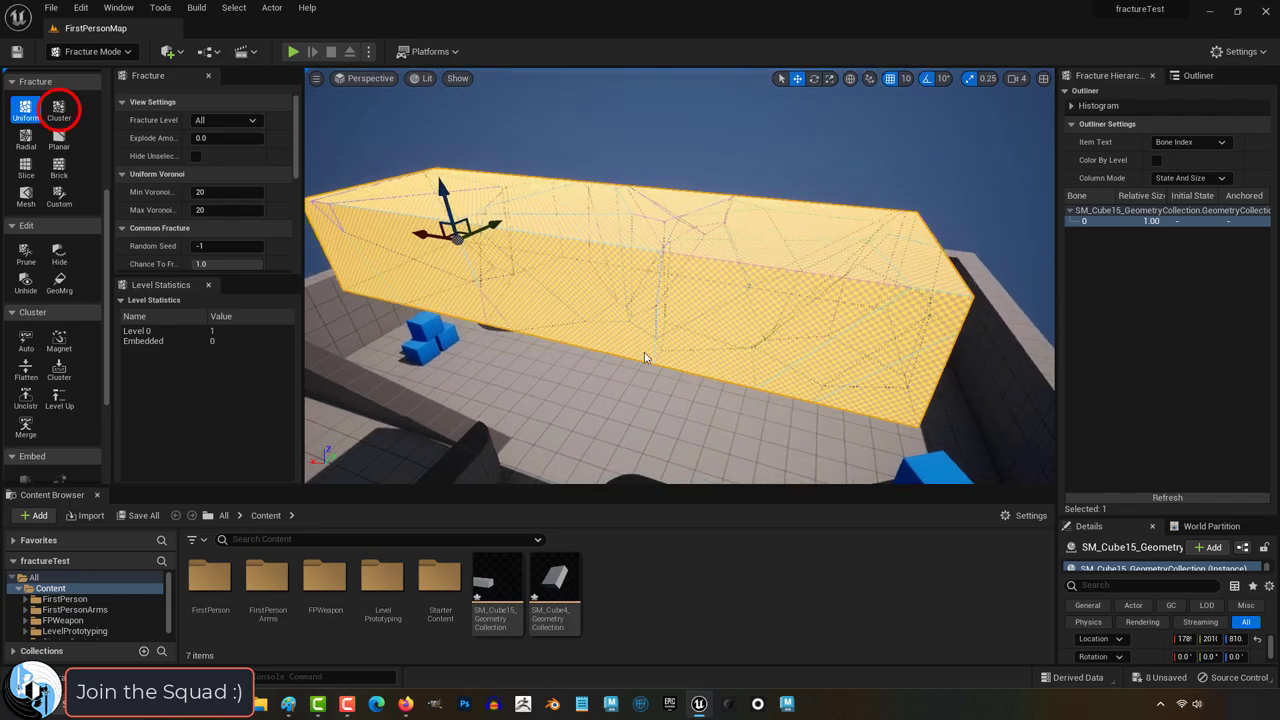
pyautogui.click(58, 110)
pyautogui.moveTo(660, 300); pyautogui.dragTo(546, 236, button='right')
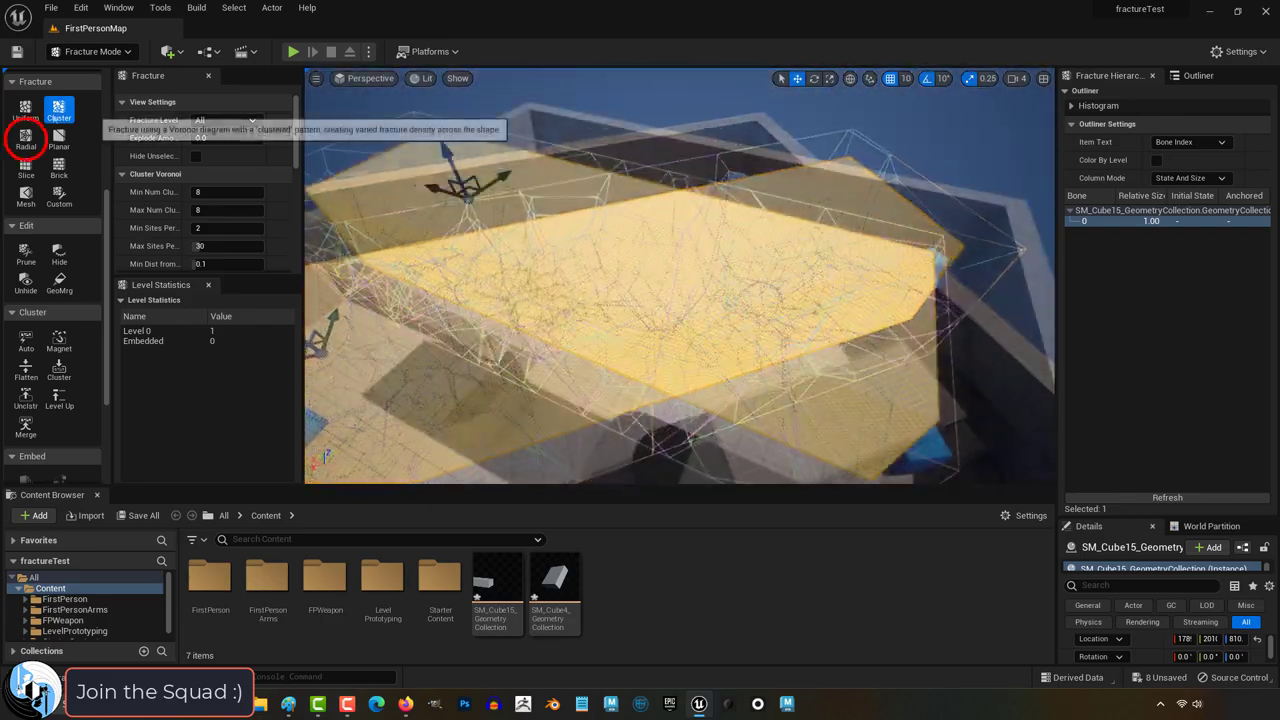
# Fracture the long SM_Cube15 box with the Radial pattern, and fracture it with a Planar cut
pyautogui.click(26, 138)
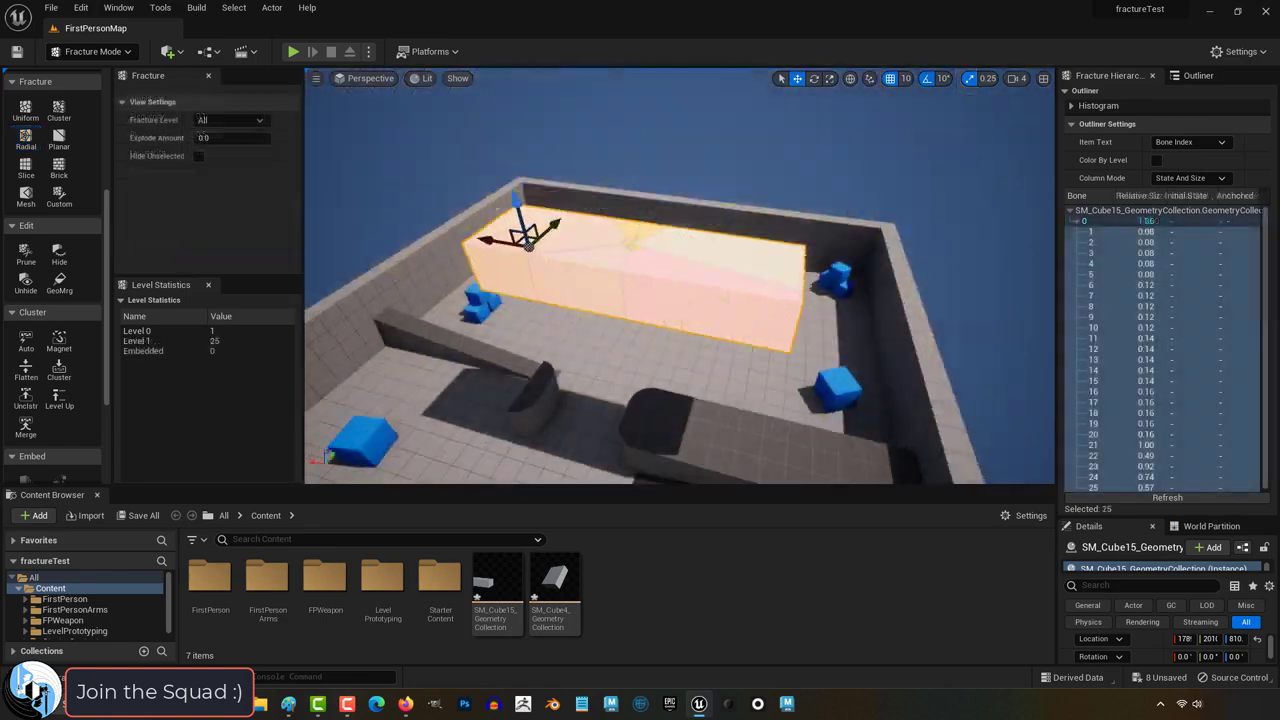
pyautogui.moveTo(680, 300); pyautogui.dragTo(668, 272, button='right')
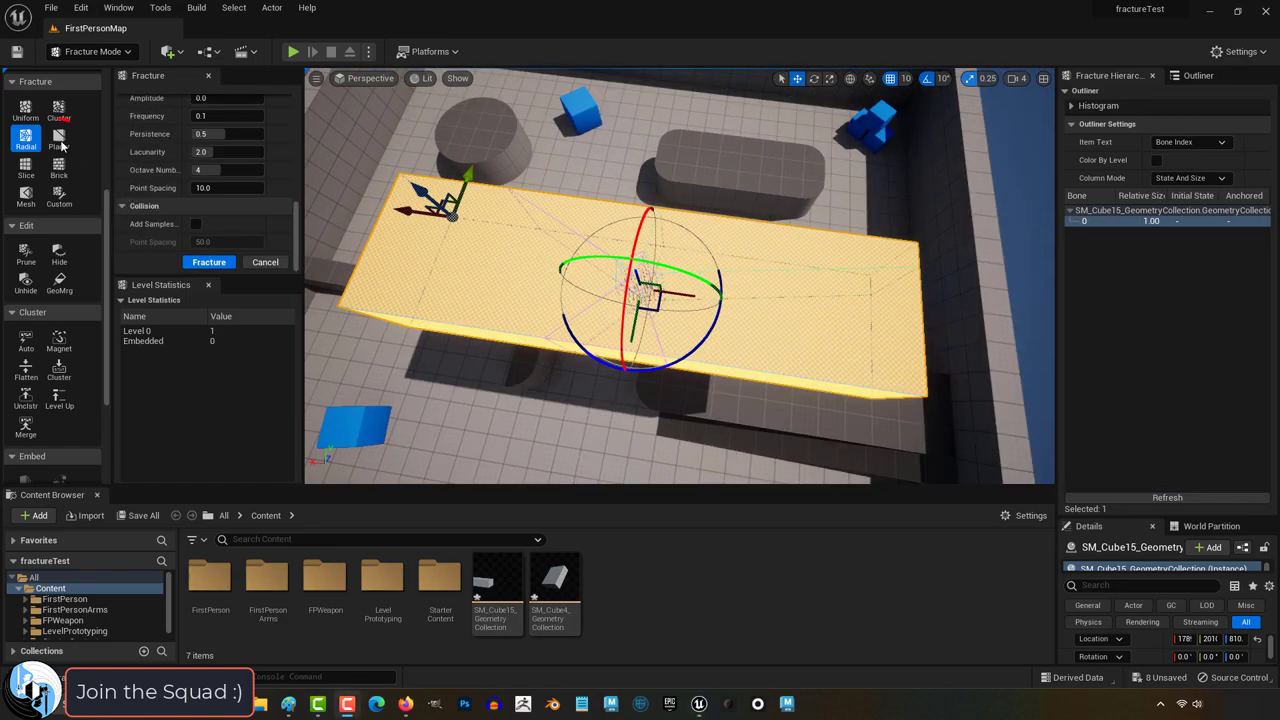
pyautogui.click(59, 140)
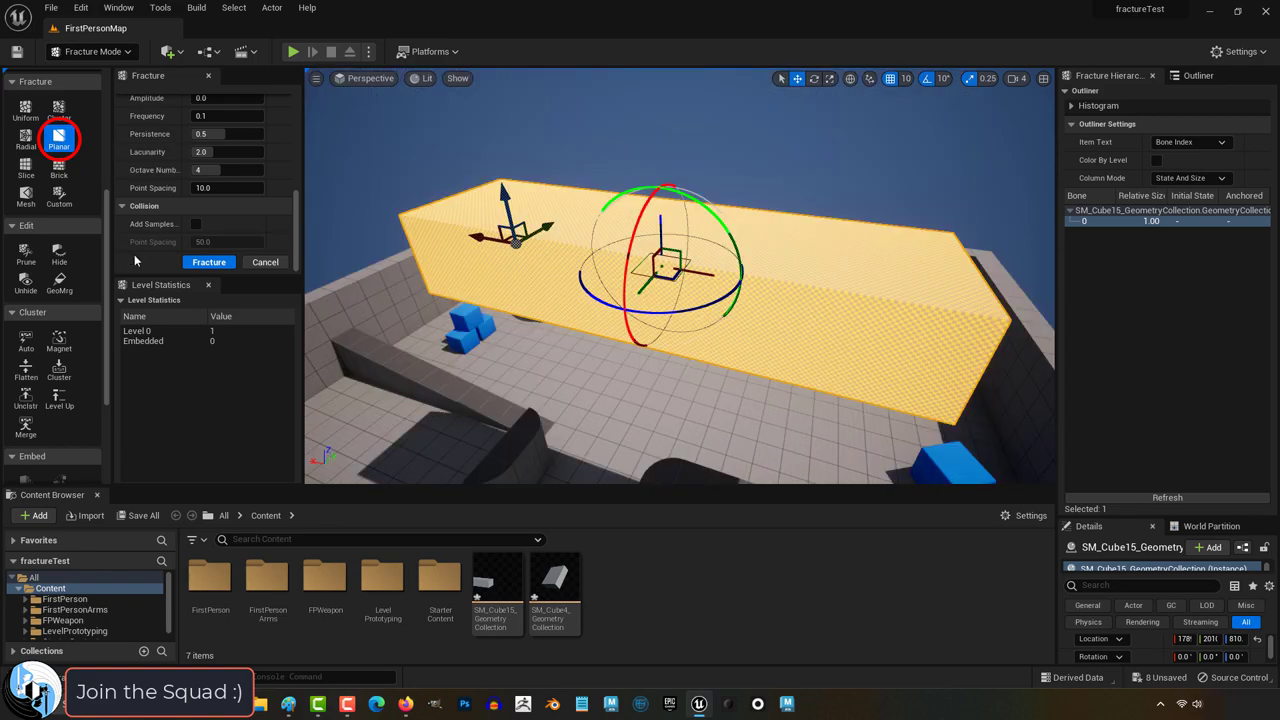
pyautogui.click(209, 262)
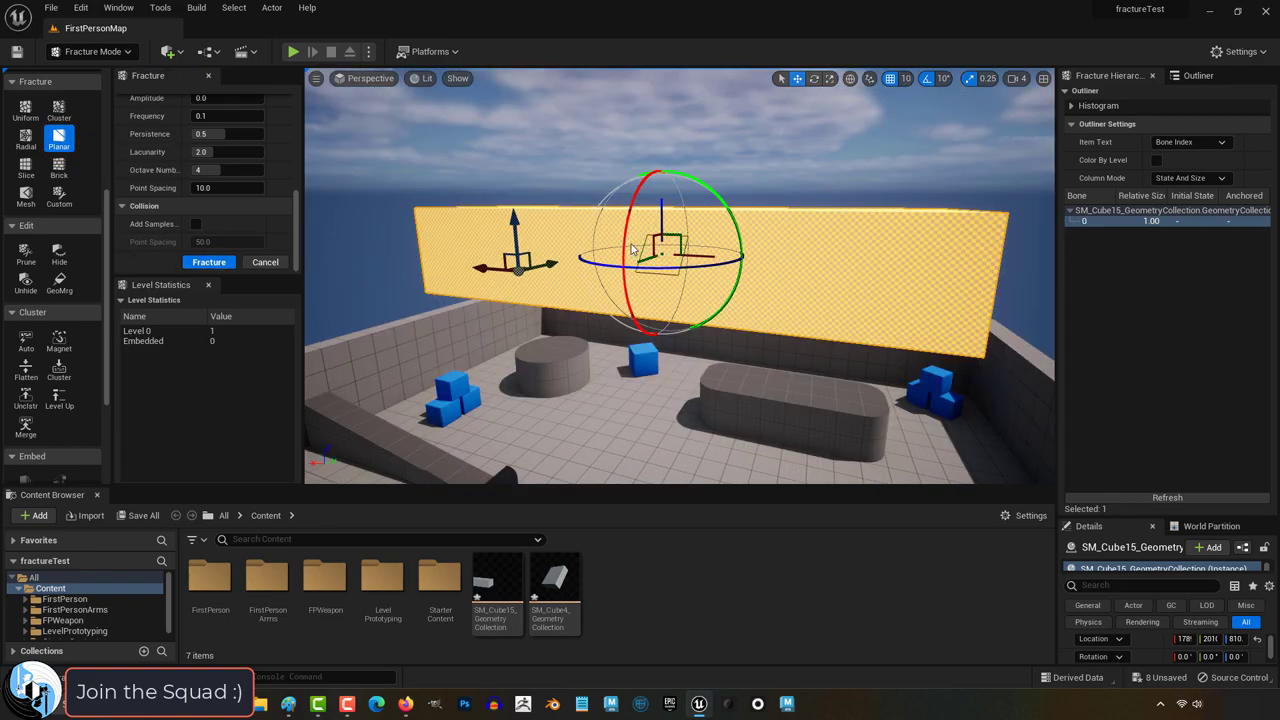
pyautogui.keyDown('alt'); pyautogui.moveTo(632, 250); pyautogui.dragTo(632, 250); pyautogui.keyUp('alt')
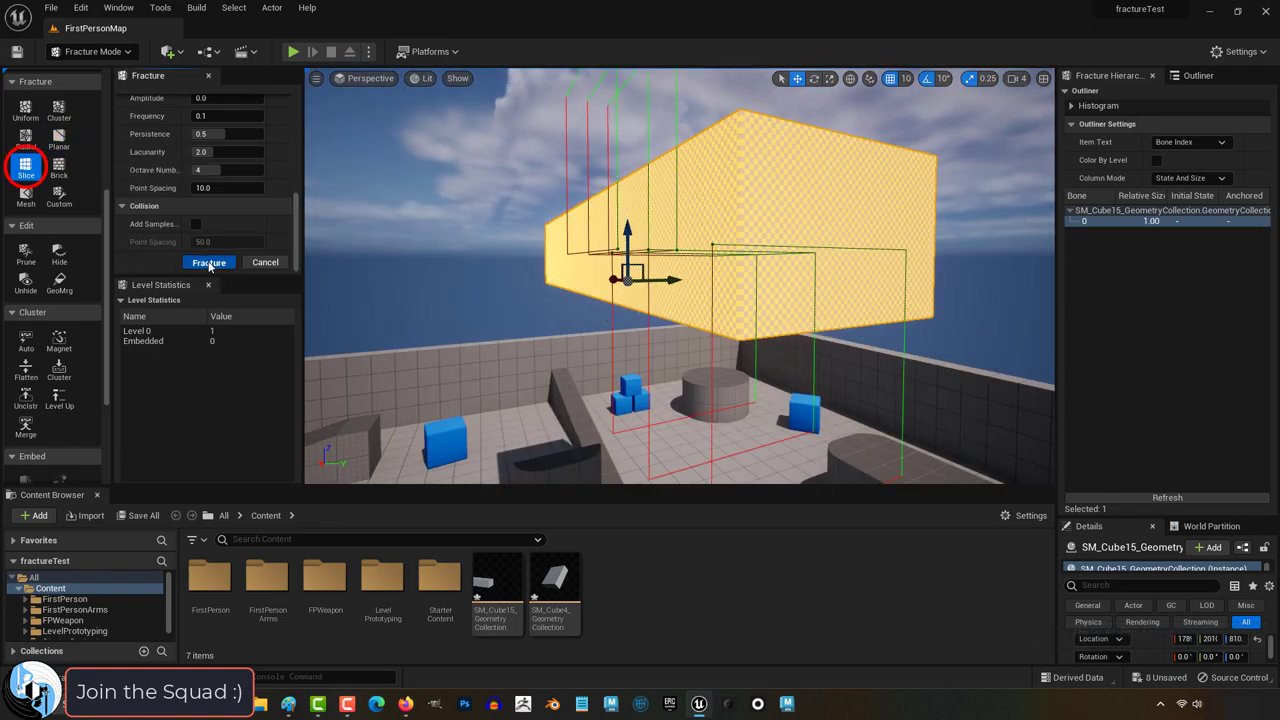
# Fracture the long SM_Cube15 box with the Slice pattern, undo it, and try the Brick pattern
pyautogui.click(209, 262)
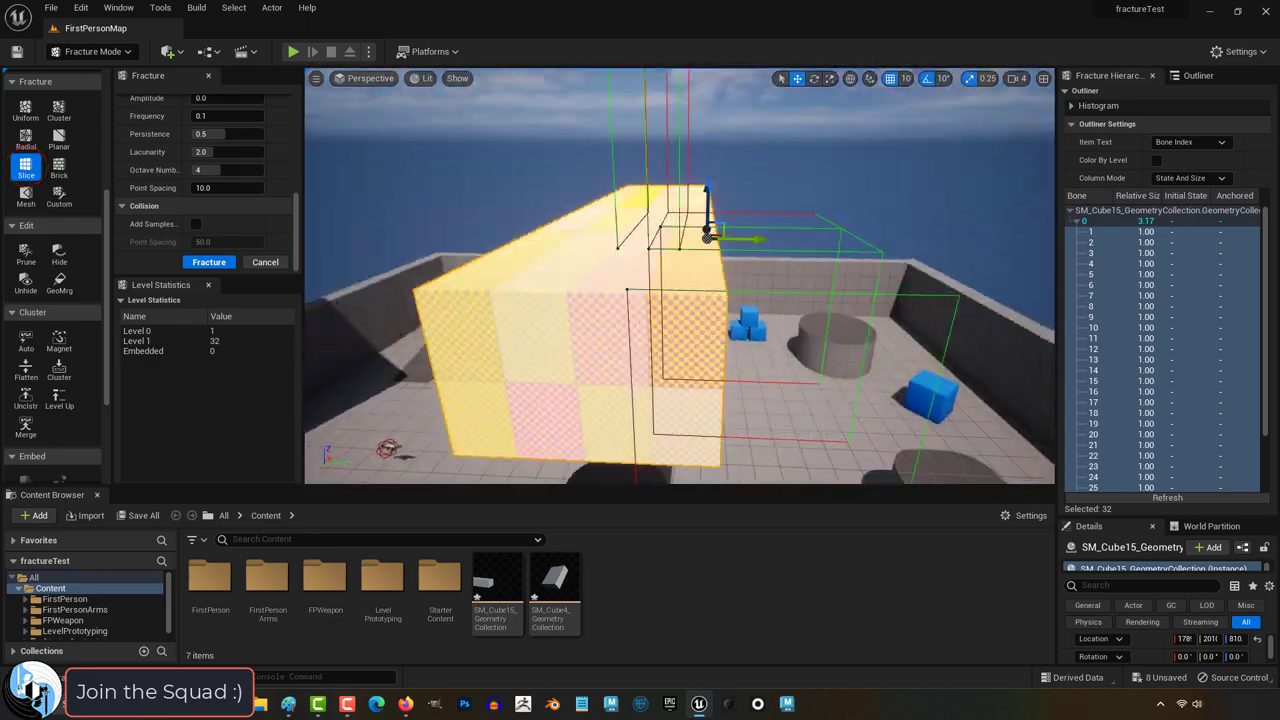
pyautogui.hotkey('ctrl', 'z')
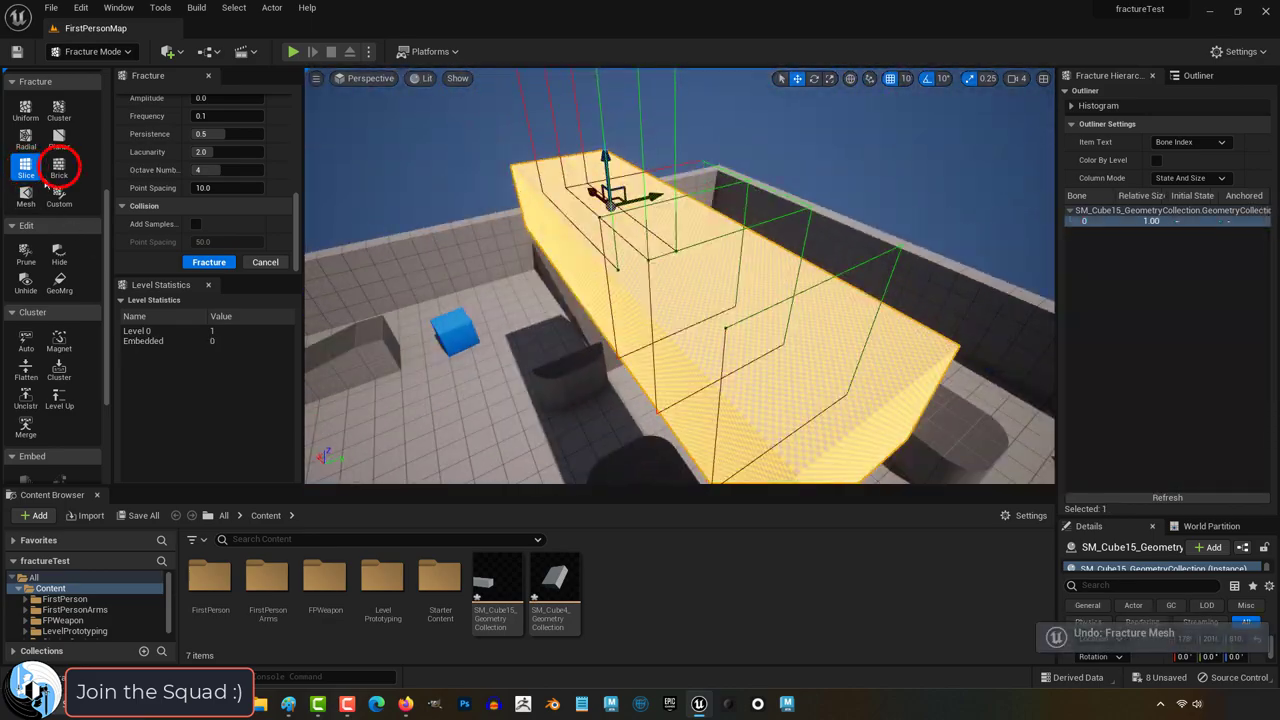
pyautogui.click(59, 165)
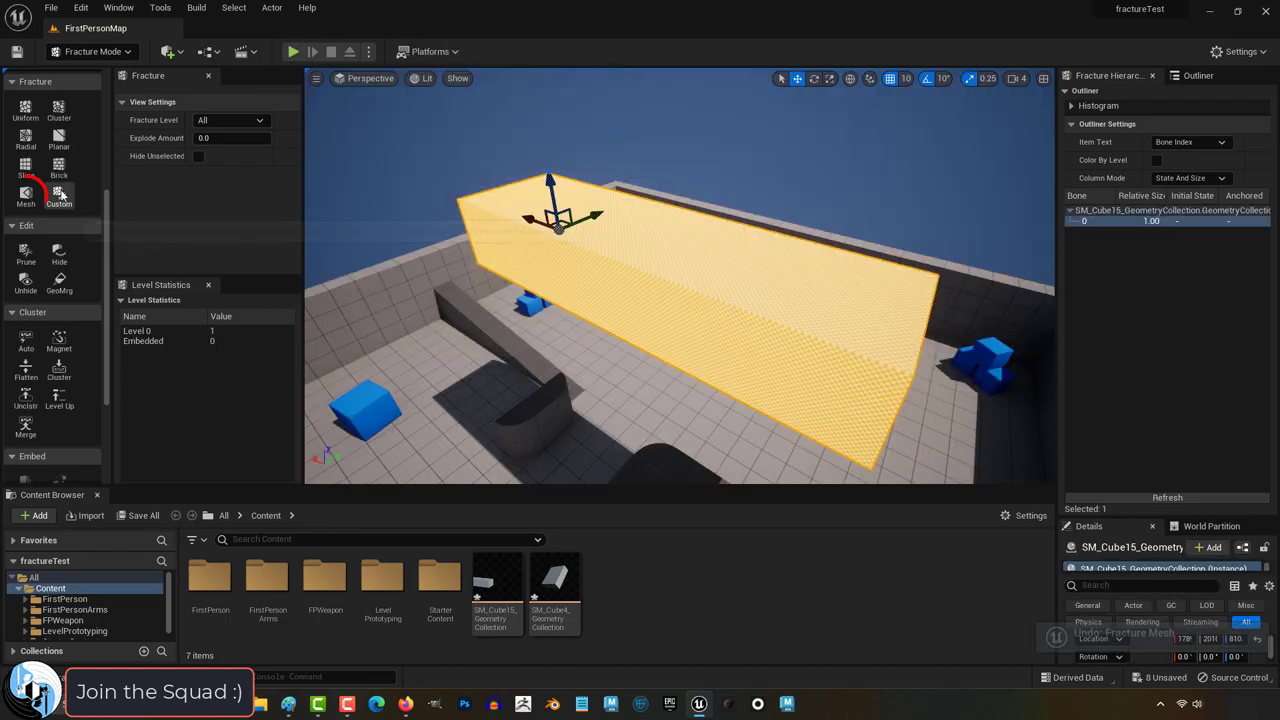
# Start a Mesh fracture and position the SM_Cube16 block so that it overlaps the side of the long box
pyautogui.click(26, 196)
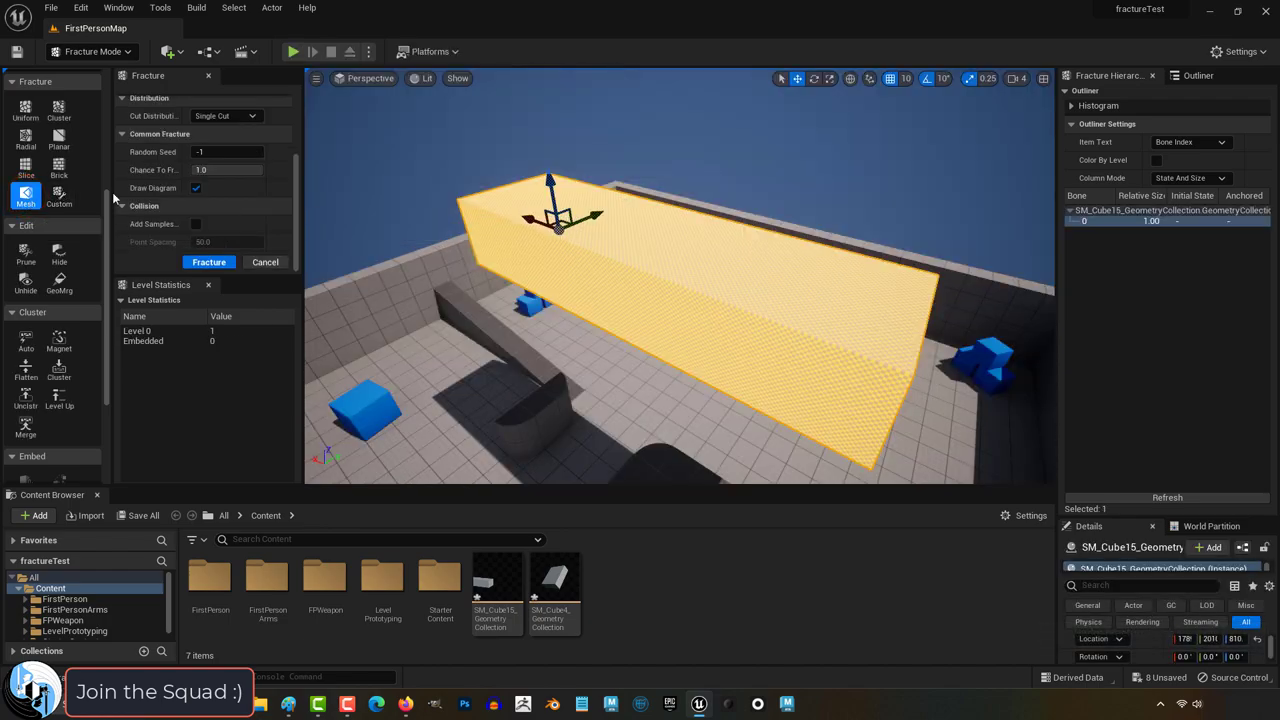
pyautogui.scroll(3, 160, 210)
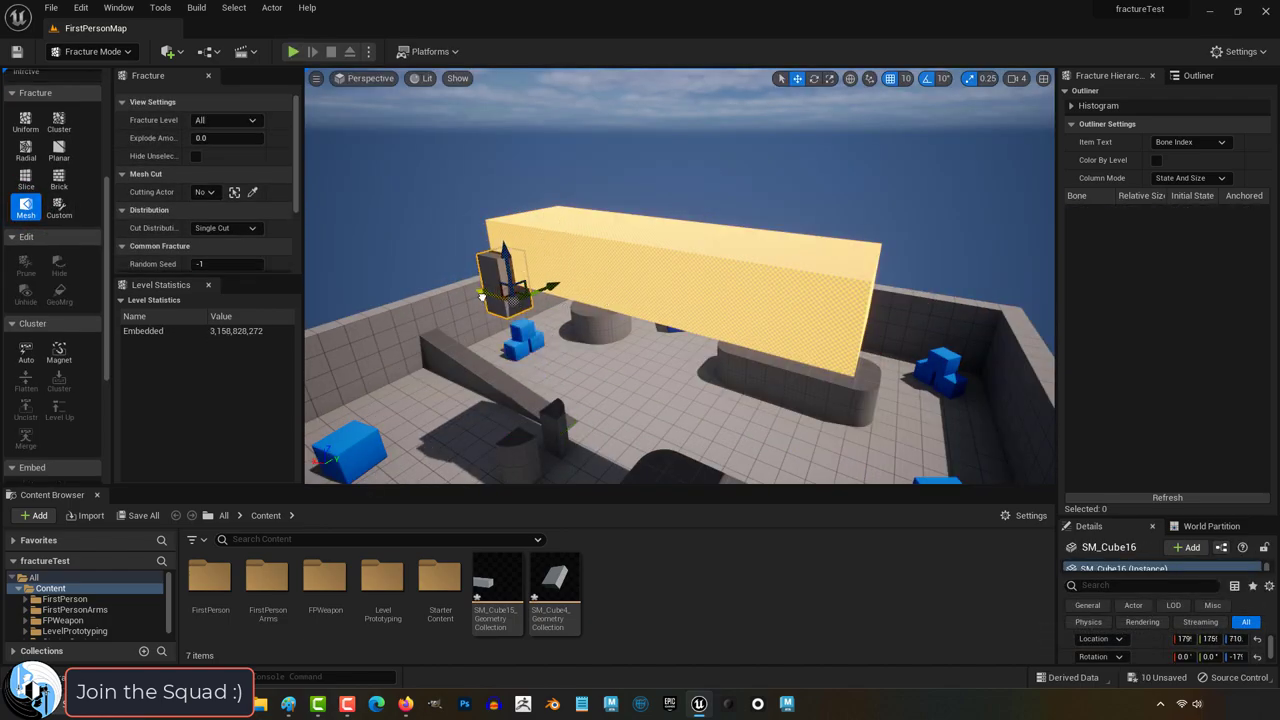
pyautogui.press('f')
pyautogui.keyDown('alt'); pyautogui.moveTo(481, 296); pyautogui.dragTo(560, 300); pyautogui.keyUp('alt')
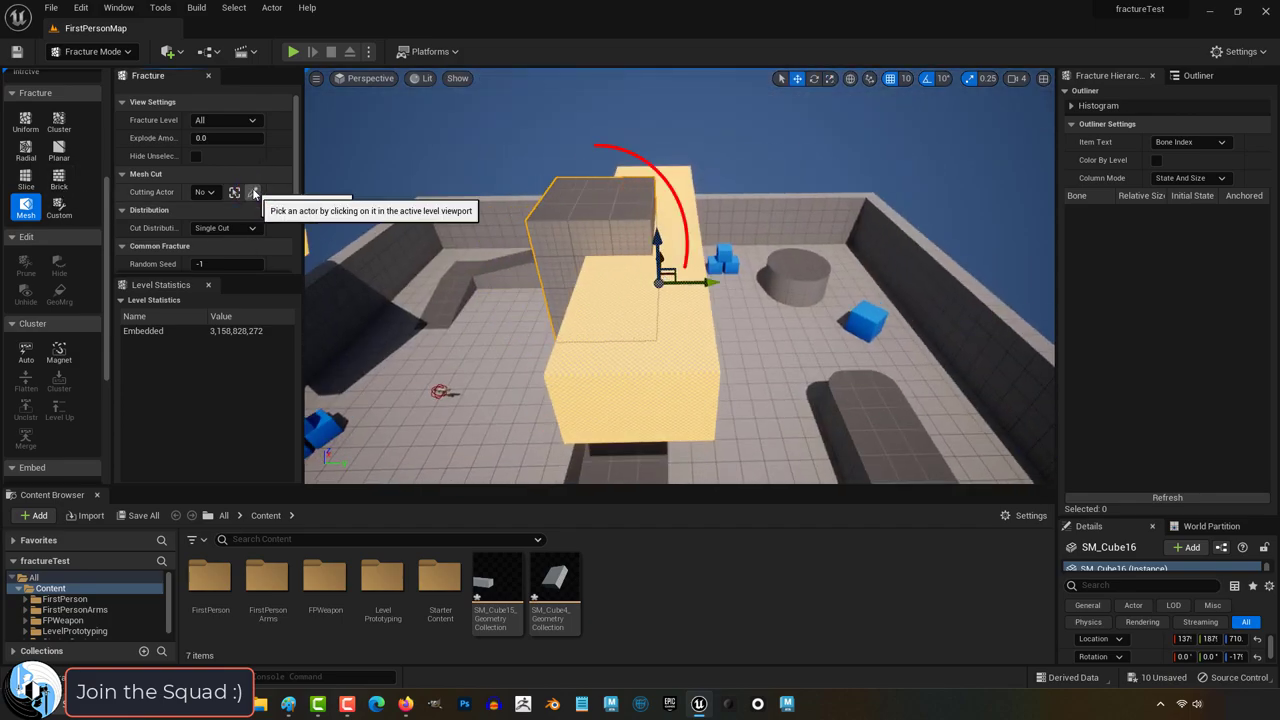
# Fracture the long box using SM_Cube16 as the cutting actor with Single Cut distribution, and move the block clear of the box
pyautogui.click(557, 206)
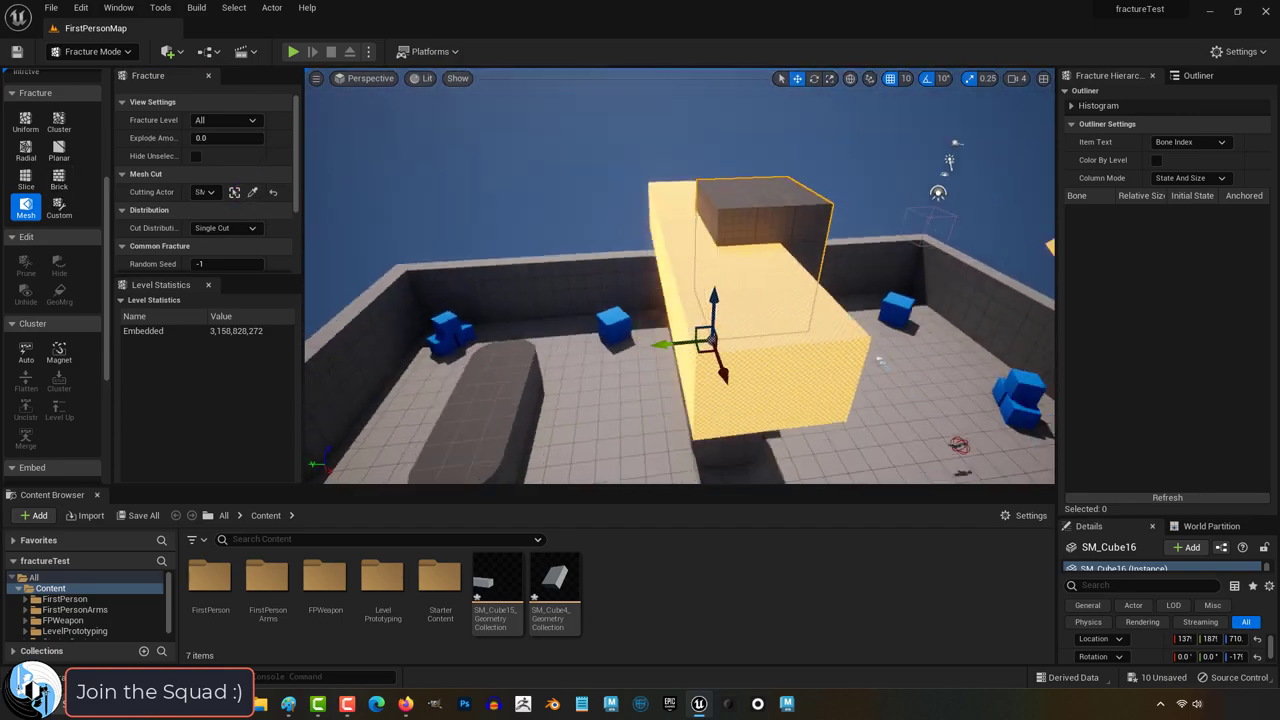
pyautogui.scroll(-3, 200, 200)
pyautogui.click(209, 262)
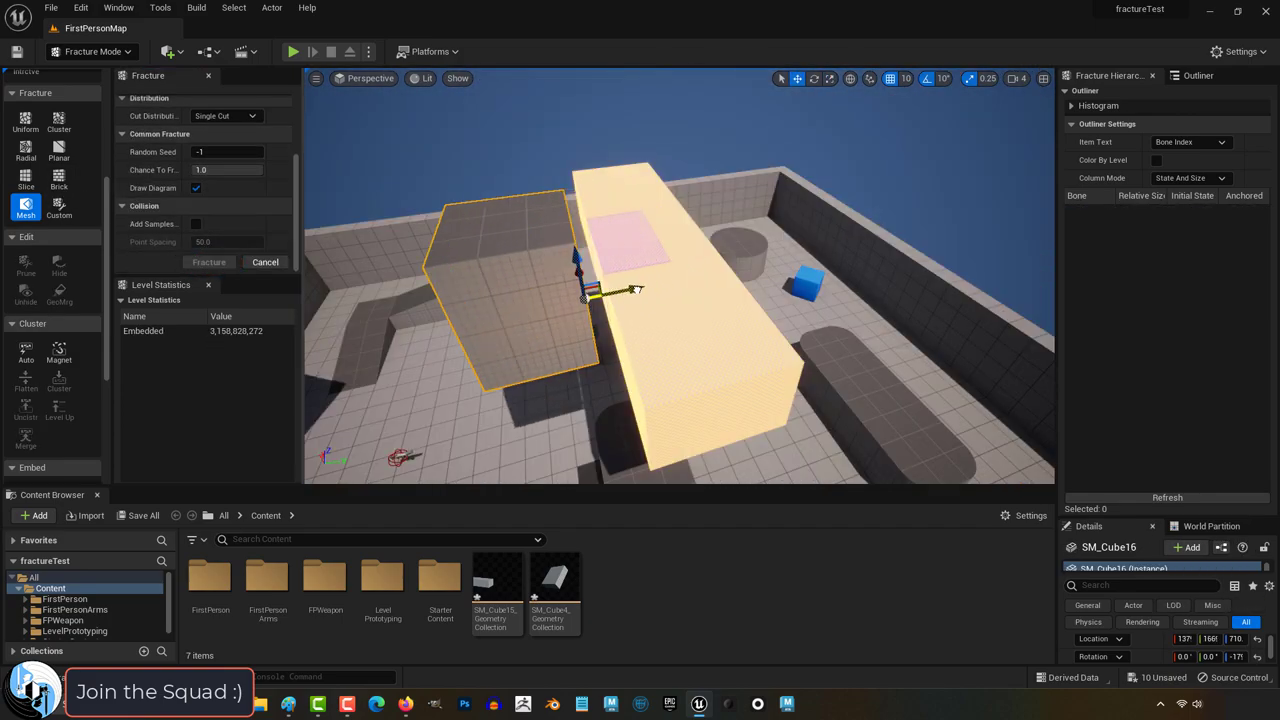
pyautogui.moveTo(636, 289); pyautogui.dragTo(365, 385, button='right')
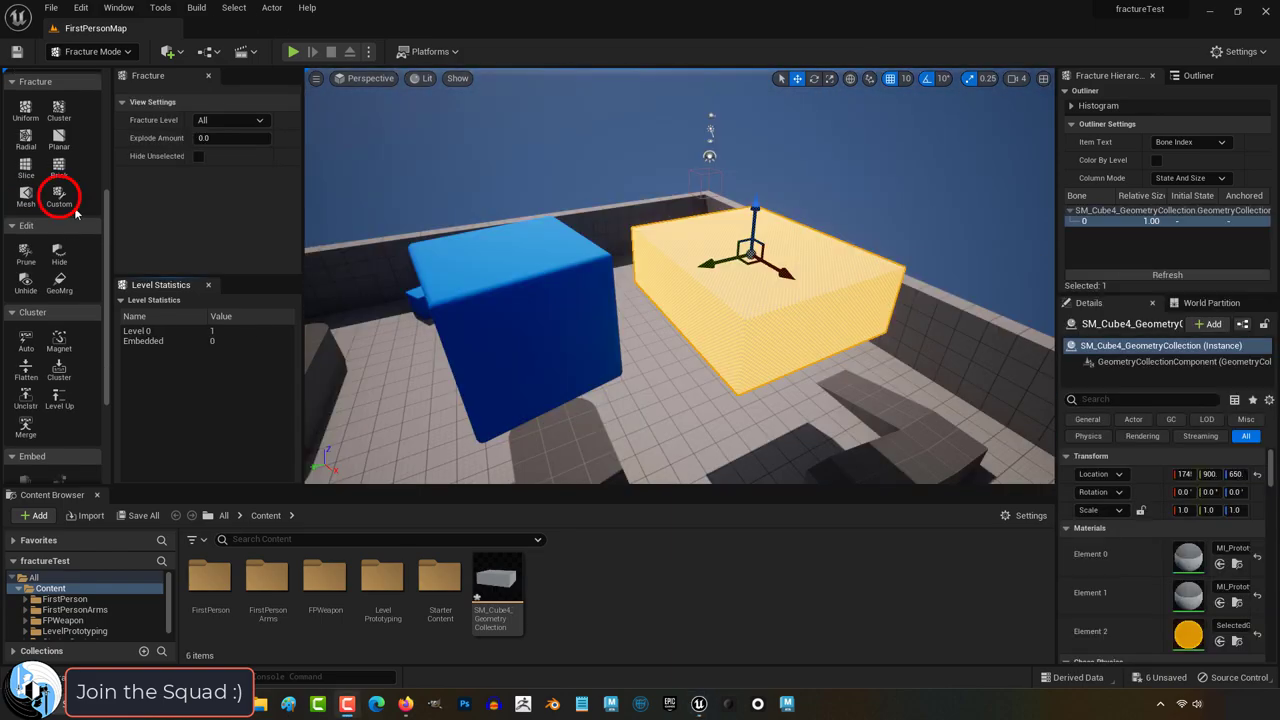
# Start the Custom fracture on the SM_Cube4 box and review its Voronoi site, placement, noise and collision settings
pyautogui.click(59, 196)
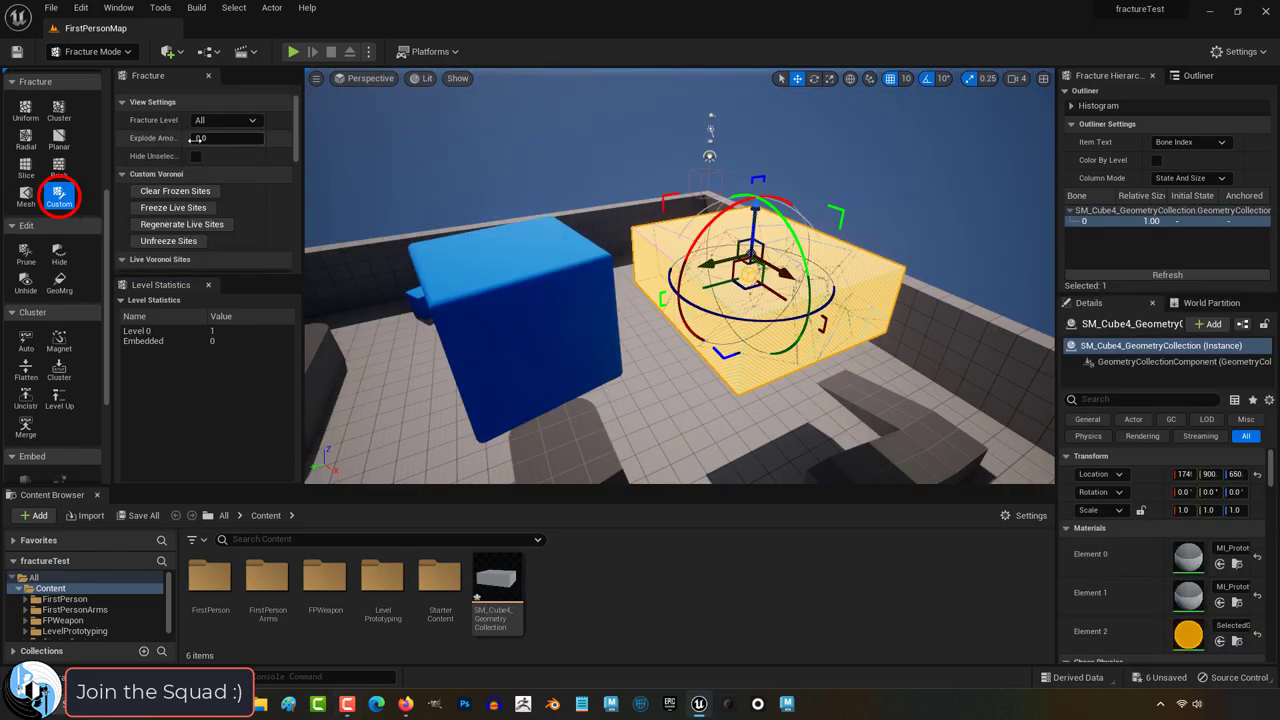
pyautogui.scroll(-2, 165, 144)
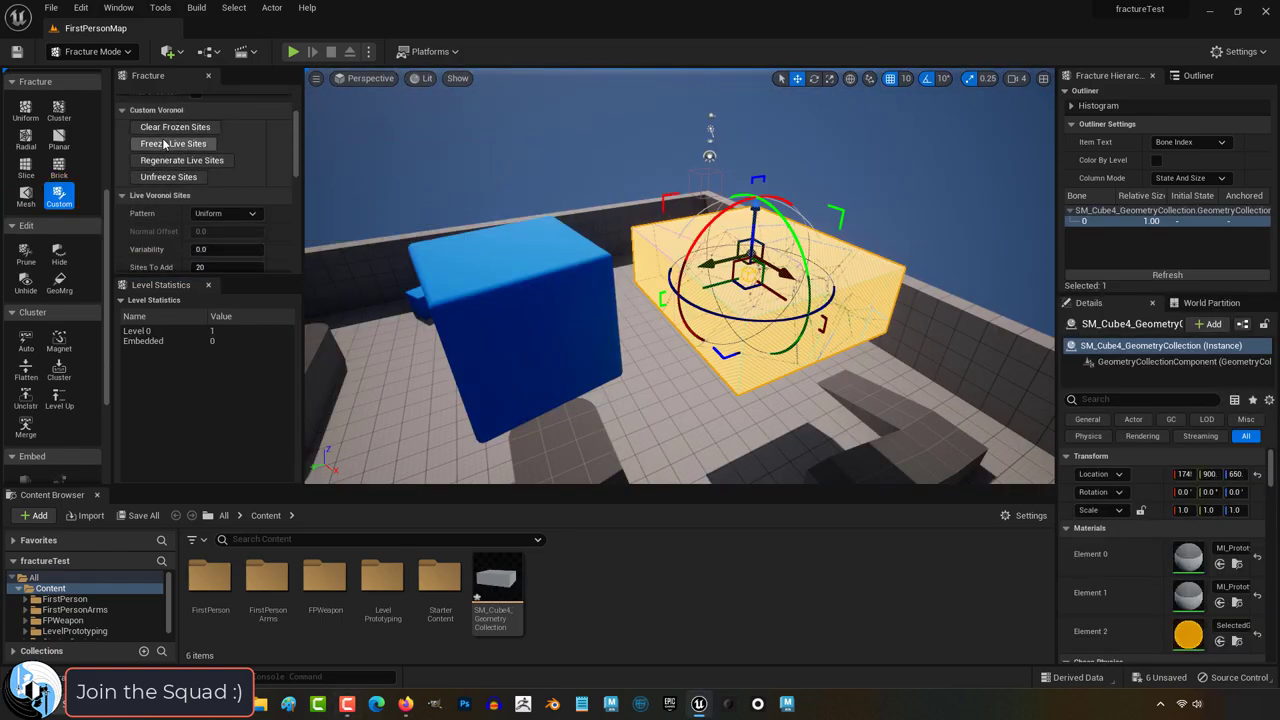
pyautogui.scroll(-3, 170, 244)
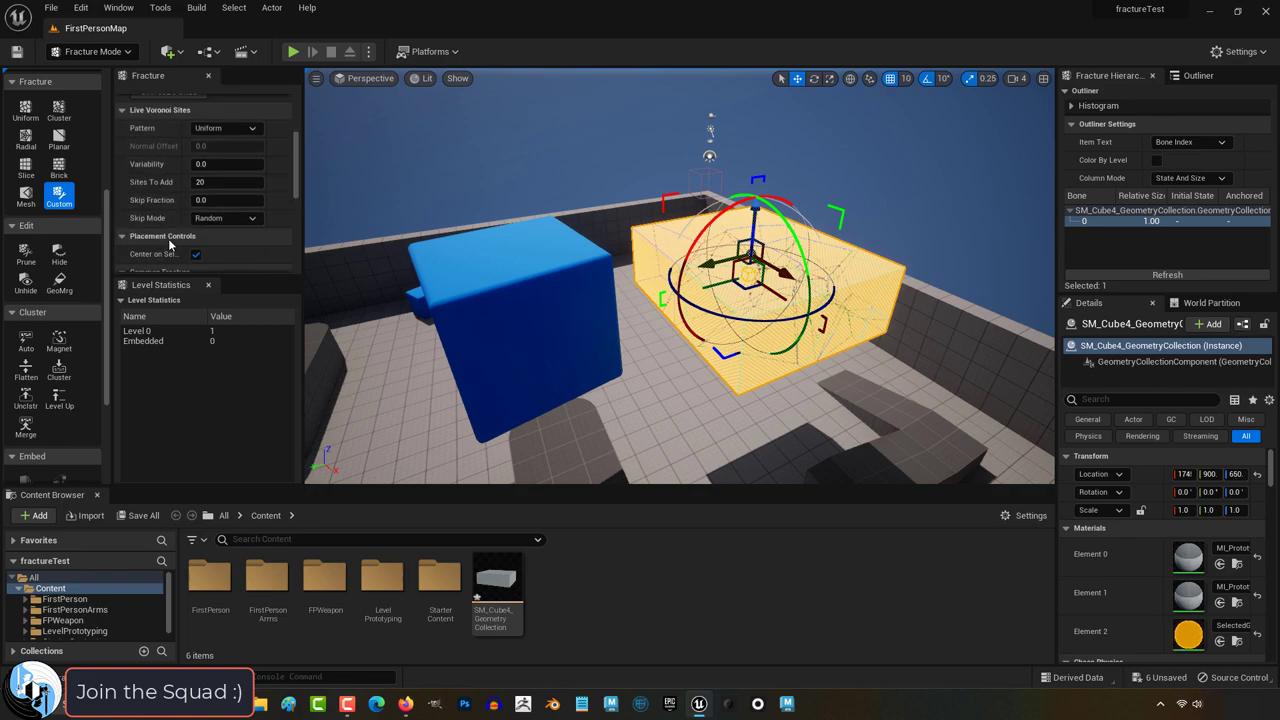
pyautogui.scroll(-10, 170, 244)
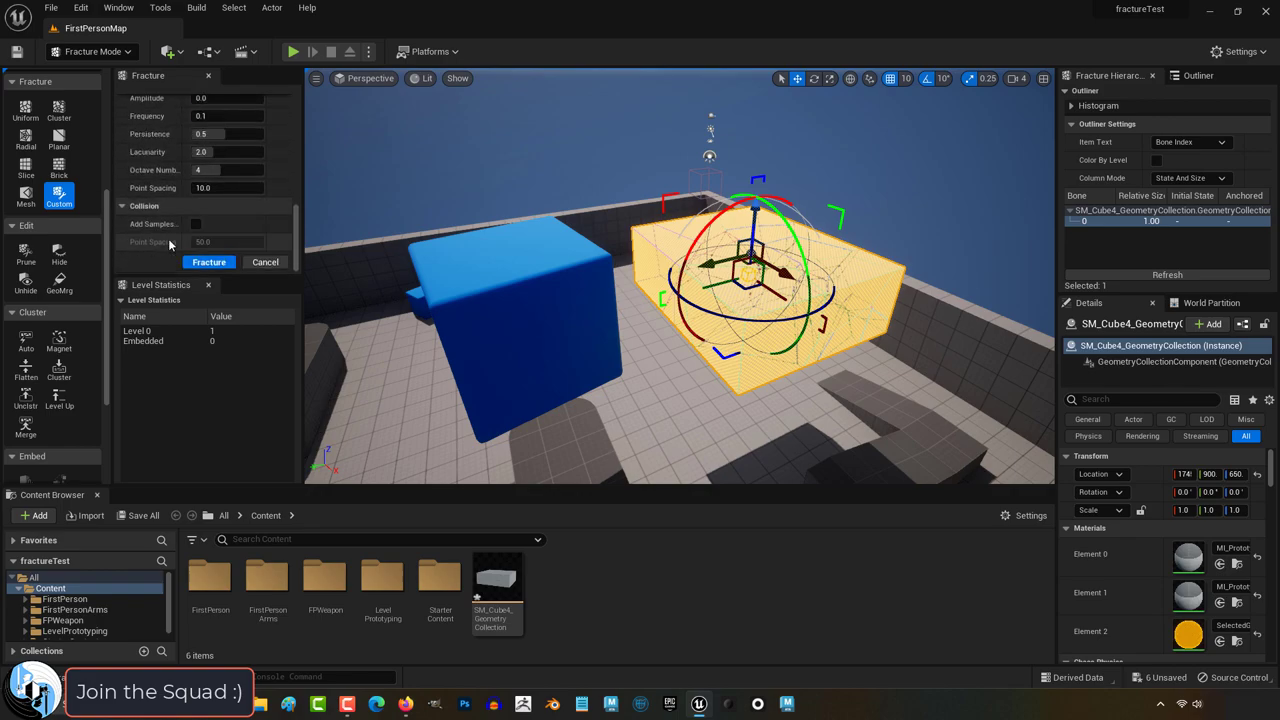
pyautogui.scroll(15, 170, 244)
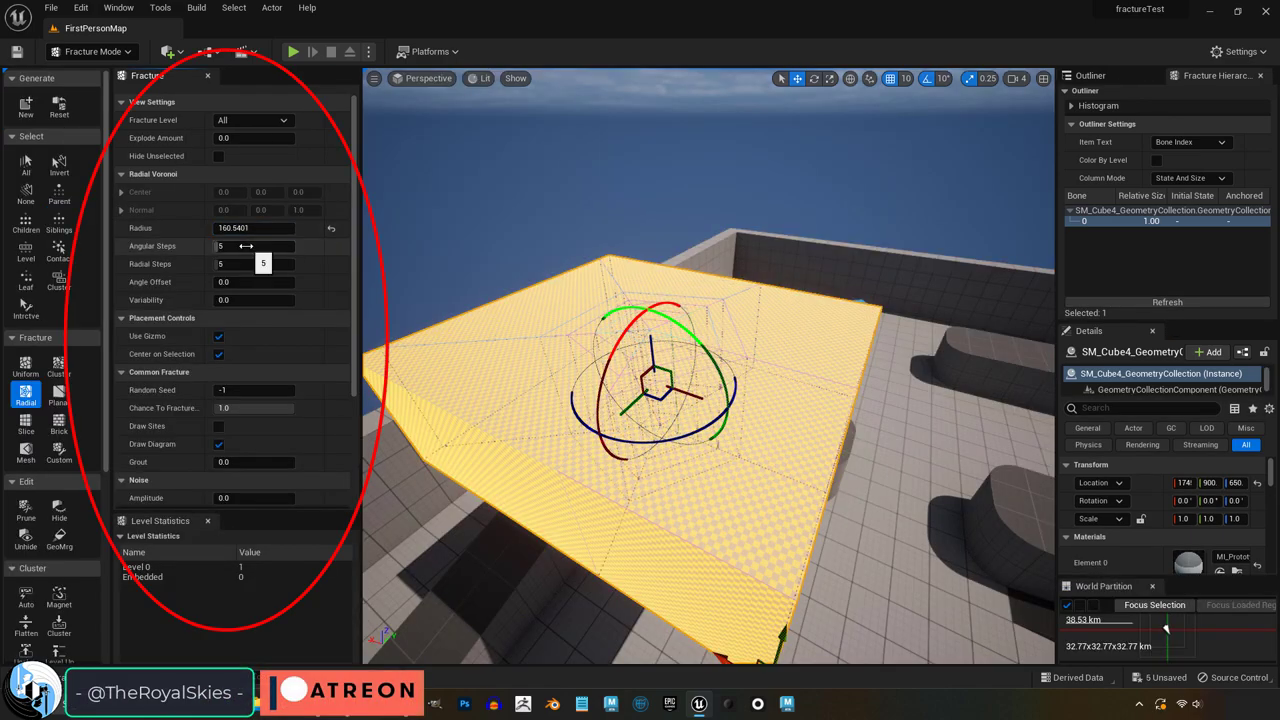
# Set the Radial fracture of the SM_Cube4 box to 27 angular steps and a variability of about 3.39
pyautogui.write('27')
pyautogui.press('Return')
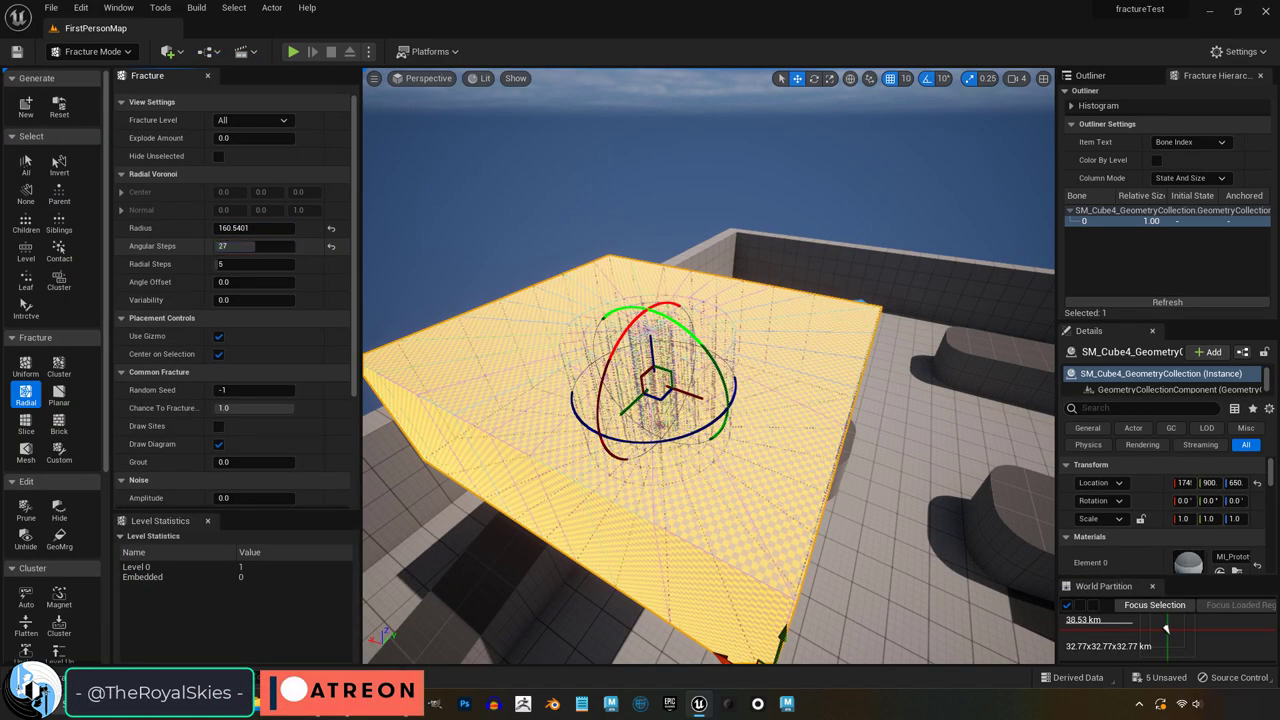
pyautogui.moveTo(244, 300)
pyautogui.mouseDown()
pyautogui.moveTo(300, 300)
pyautogui.moveTo(262, 300)
pyautogui.mouseUp()
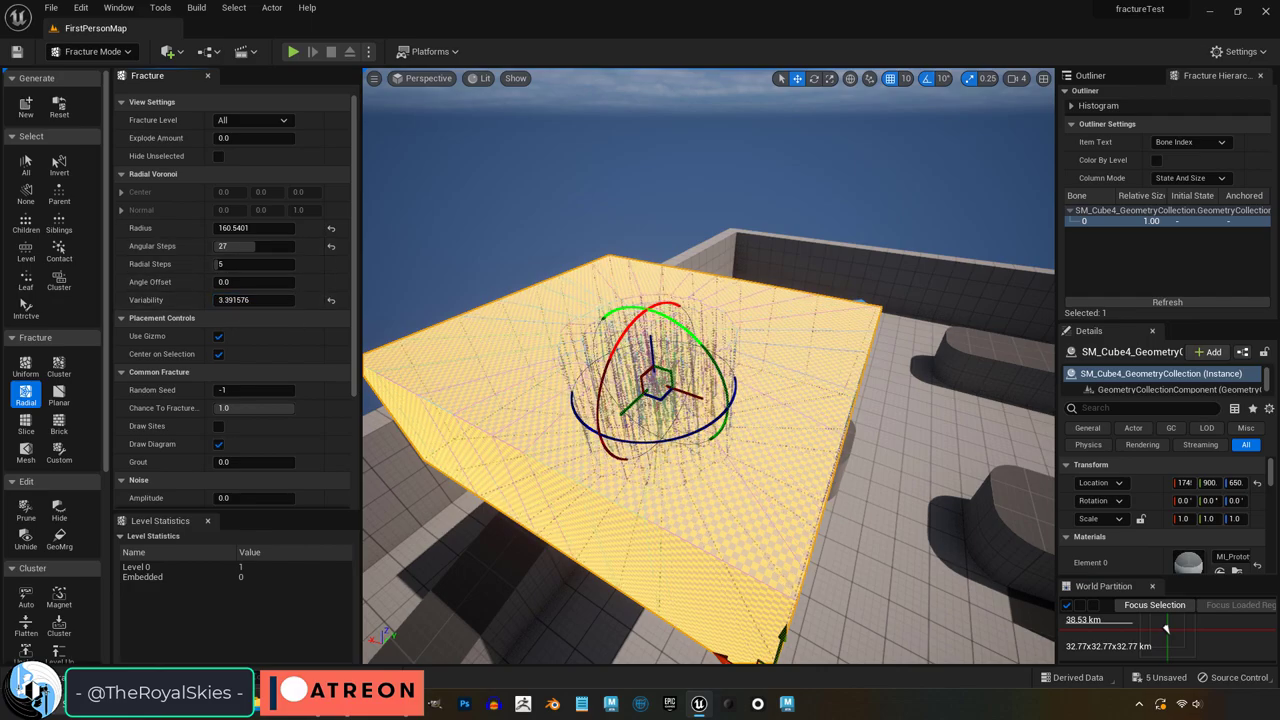
# Set the Slice pattern to 7 slices in X, 7 in Y and 2 in Z, and adjust the Brick pattern's settings
pyautogui.click(25, 423)
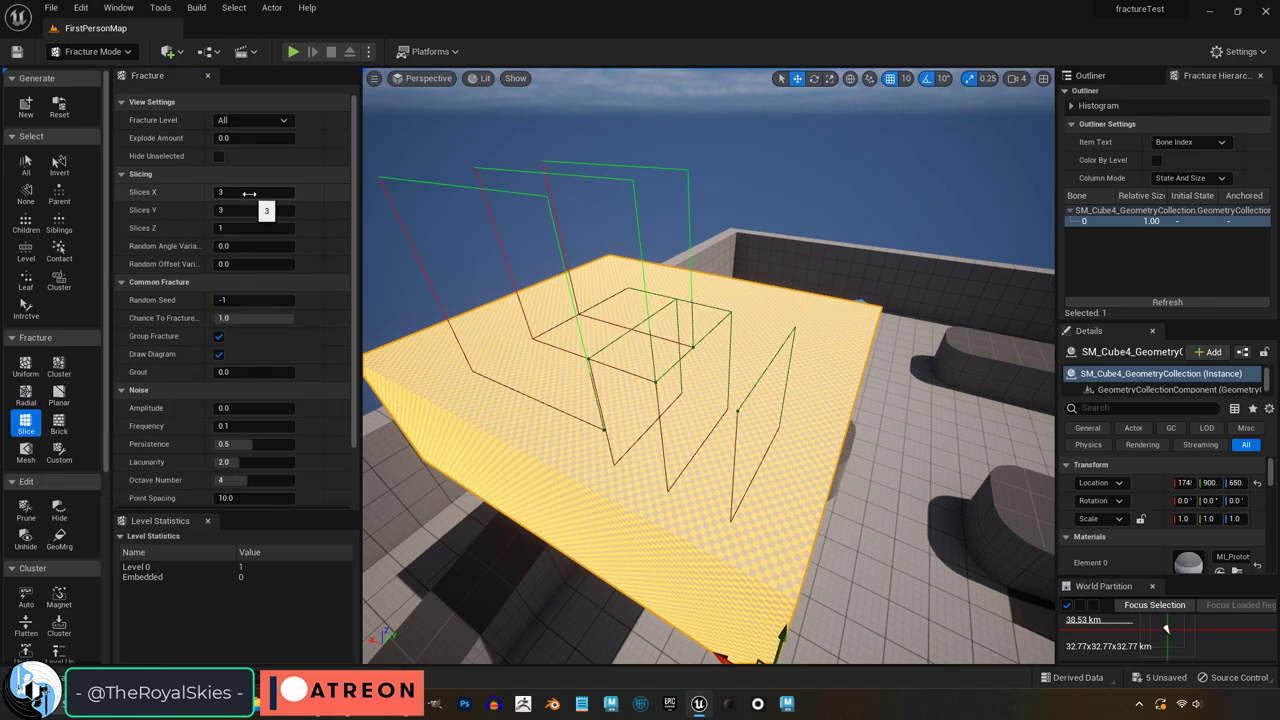
pyautogui.moveTo(249, 193); pyautogui.dragTo(270, 211)
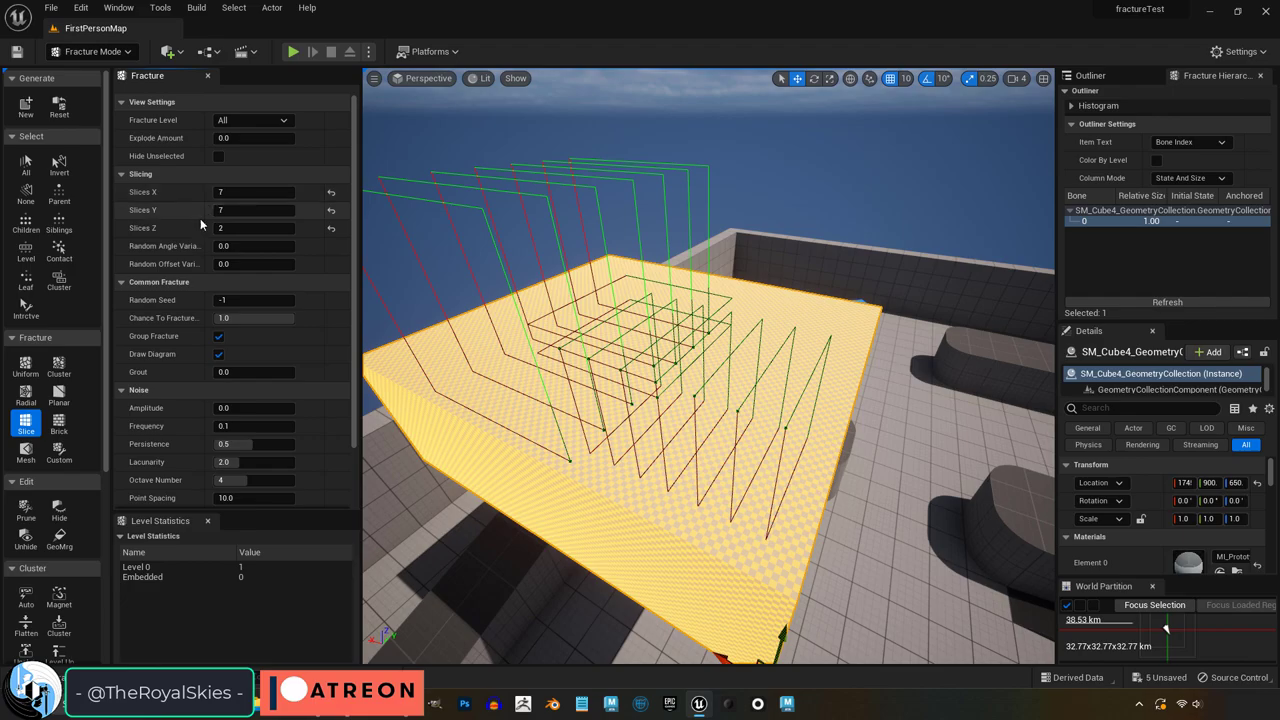
pyautogui.click(58, 422)
pyautogui.moveTo(260, 213)
pyautogui.mouseDown()
pyautogui.moveTo(240, 213)
pyautogui.moveTo(275, 228)
pyautogui.mouseUp()
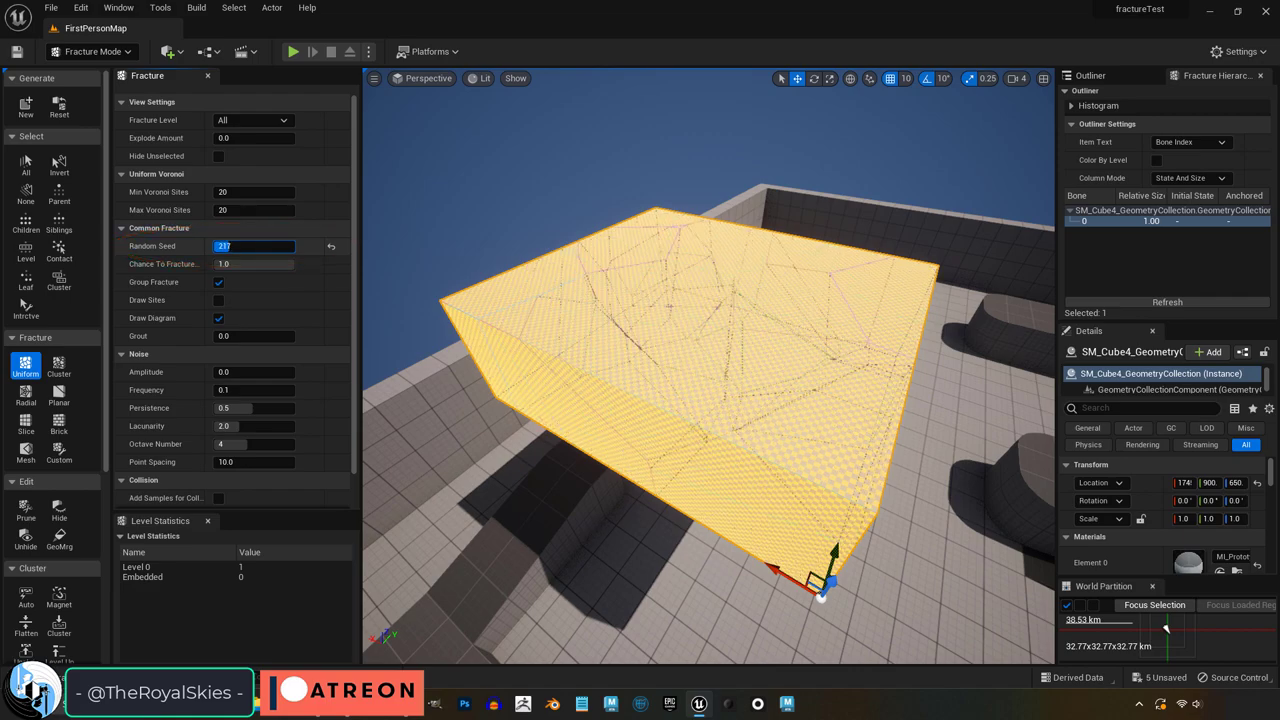
# Set the Uniform fracture's random seed to 345, with noise amplitude about 18.03, frequency 0.26, persistence about 0.71, lacunarity 2.264, octave number 7 and point spacing about 14.62
pyautogui.write('345')
pyautogui.press('Return')
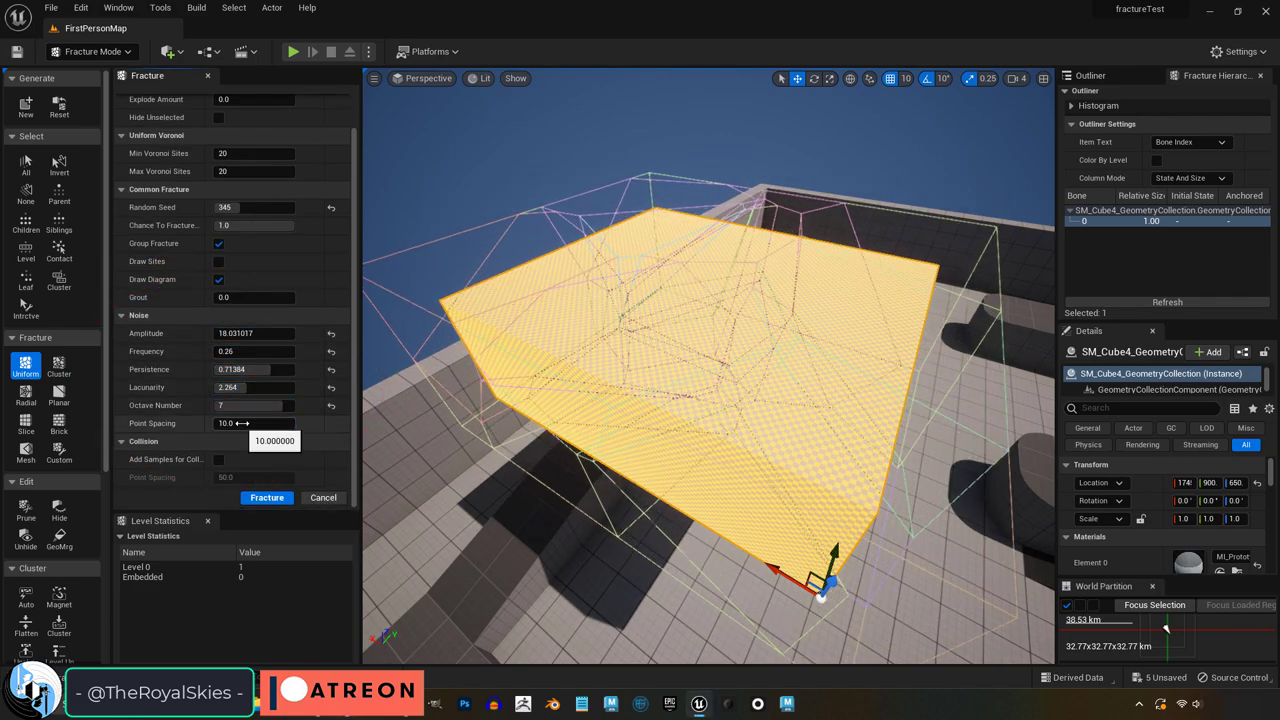
pyautogui.scroll(1, 299, 216)
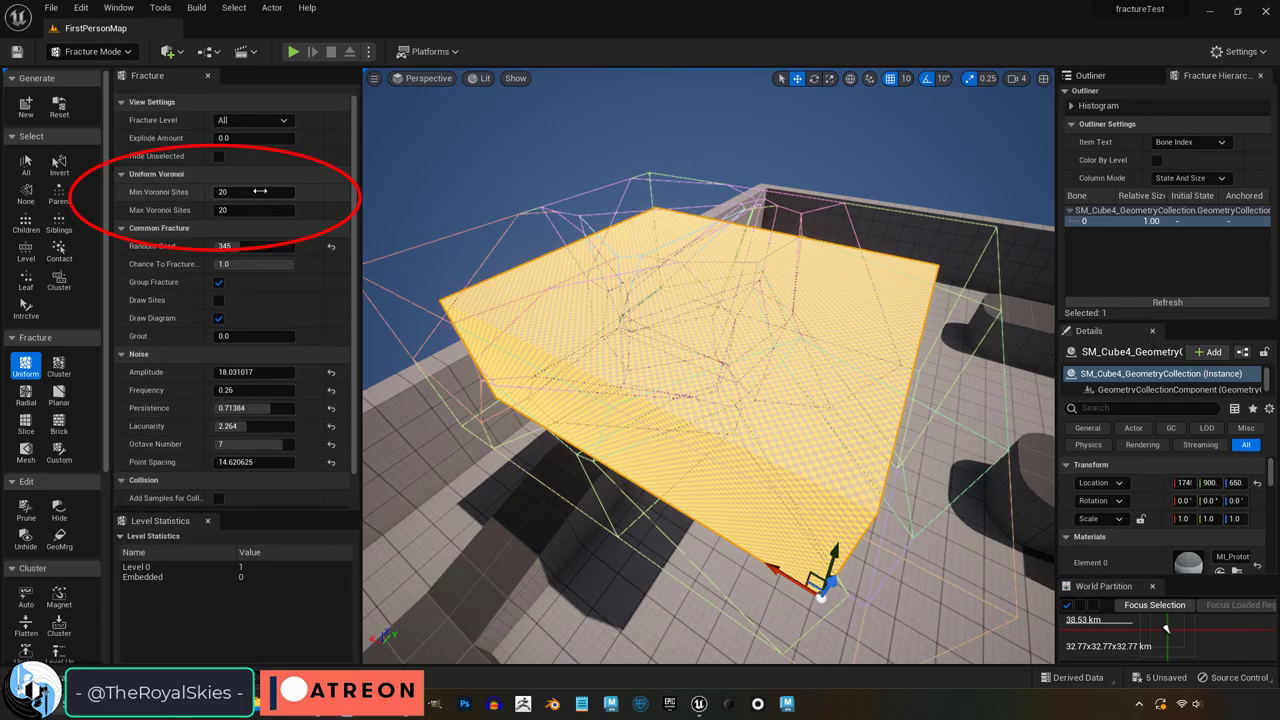
# Fracture the SM_Cube4 box with 220 minimum and 900 maximum Voronoi sites, and play the level to test how it breaks
pyautogui.moveTo(259, 191); pyautogui.dragTo(285, 193)
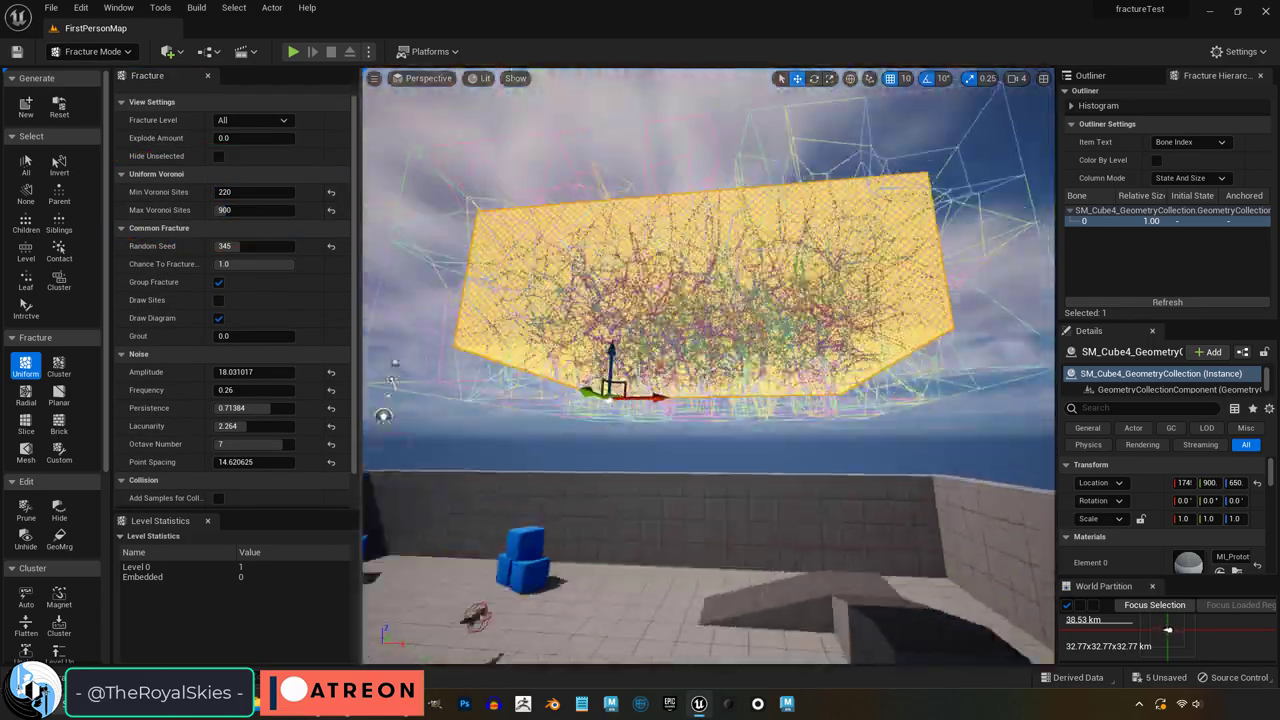
pyautogui.scroll(-2, 235, 400)
pyautogui.click(271, 494)
pyautogui.hotkey('alt', 'p')
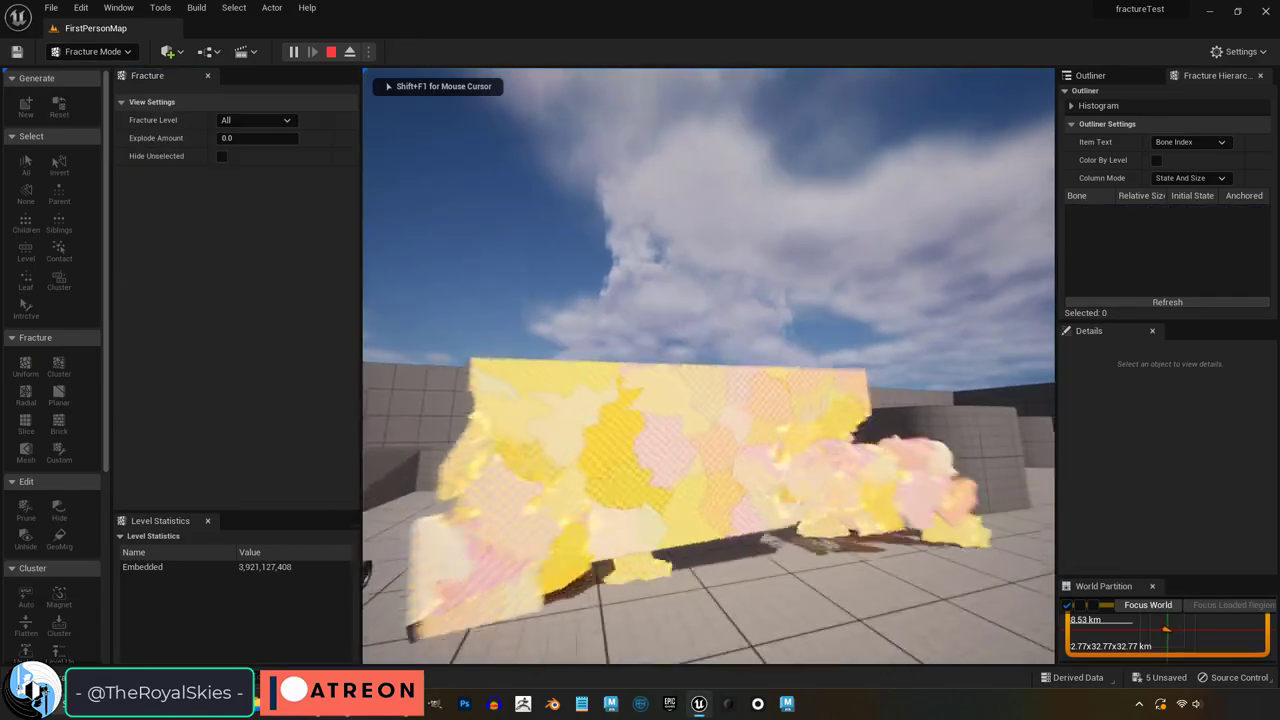
pyautogui.press('w')
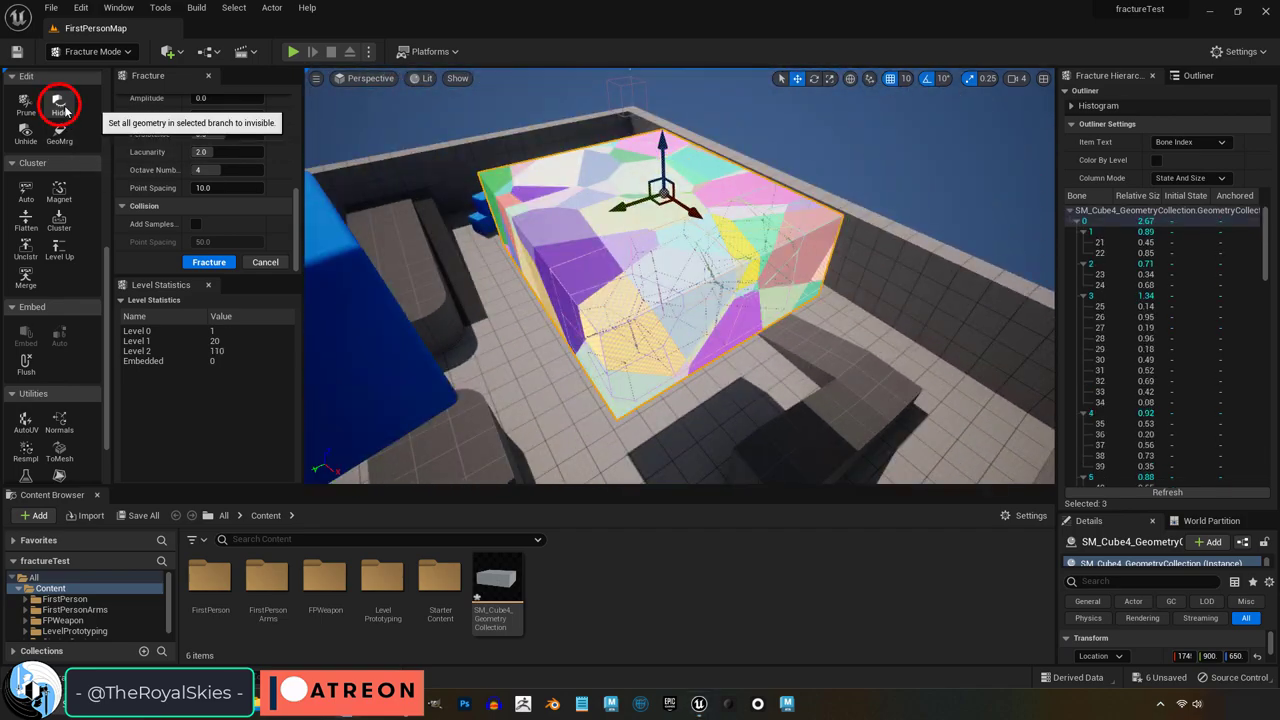
# Hide the geometry of the three selected bones in the fractured SM_Cube4 box, and unhide it again
pyautogui.click(65, 112)
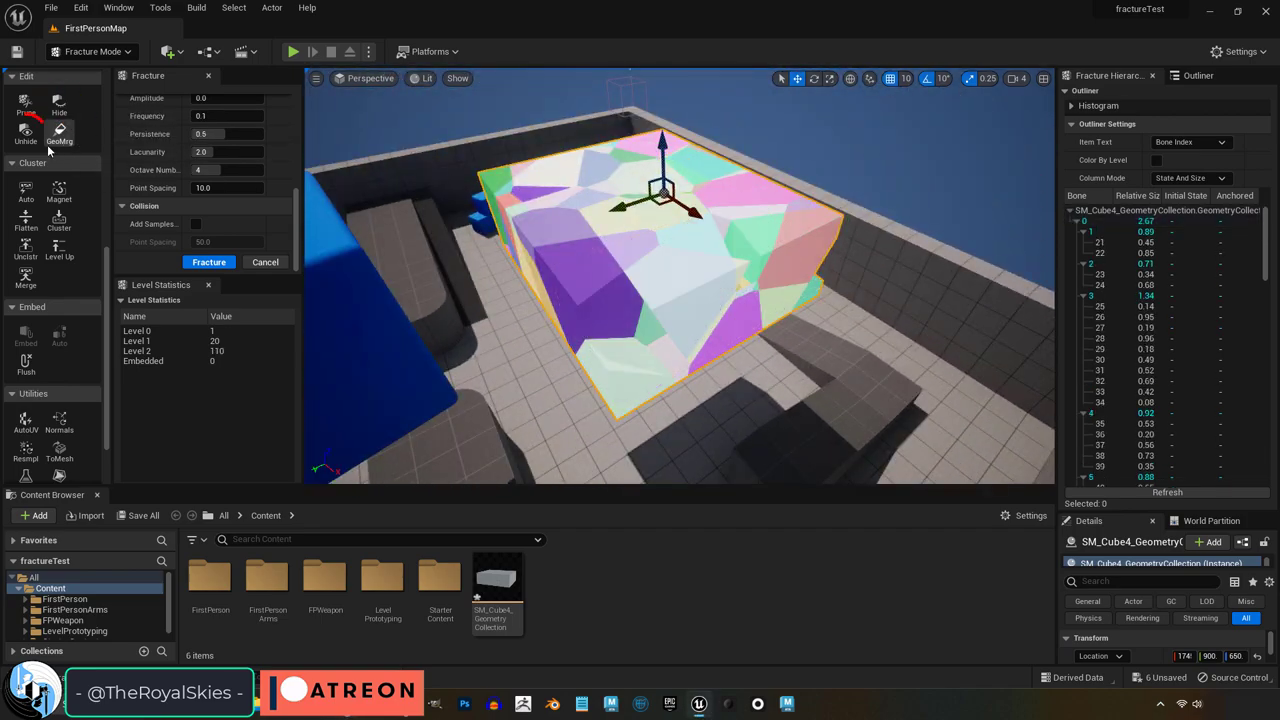
pyautogui.click(27, 131)
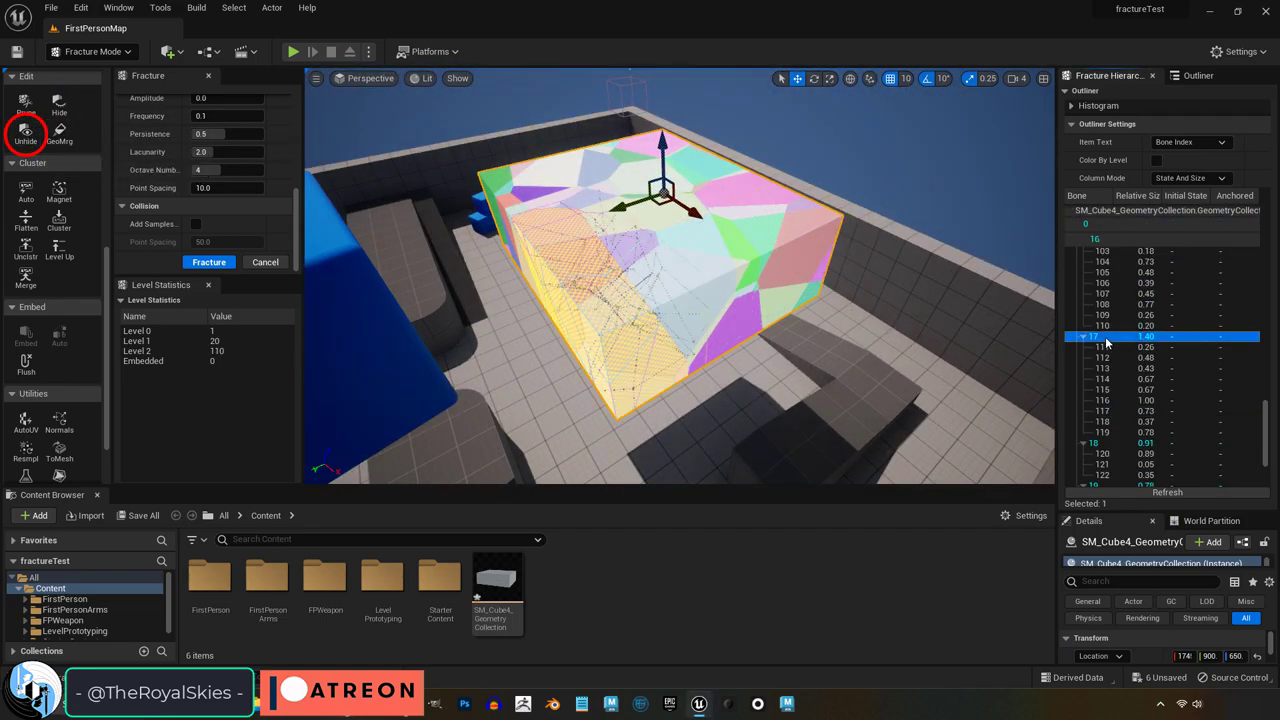
# Select the bones from 17 through 130 in the fracture hierarchy and merge their geometry
pyautogui.scroll(-3, 1121, 439)
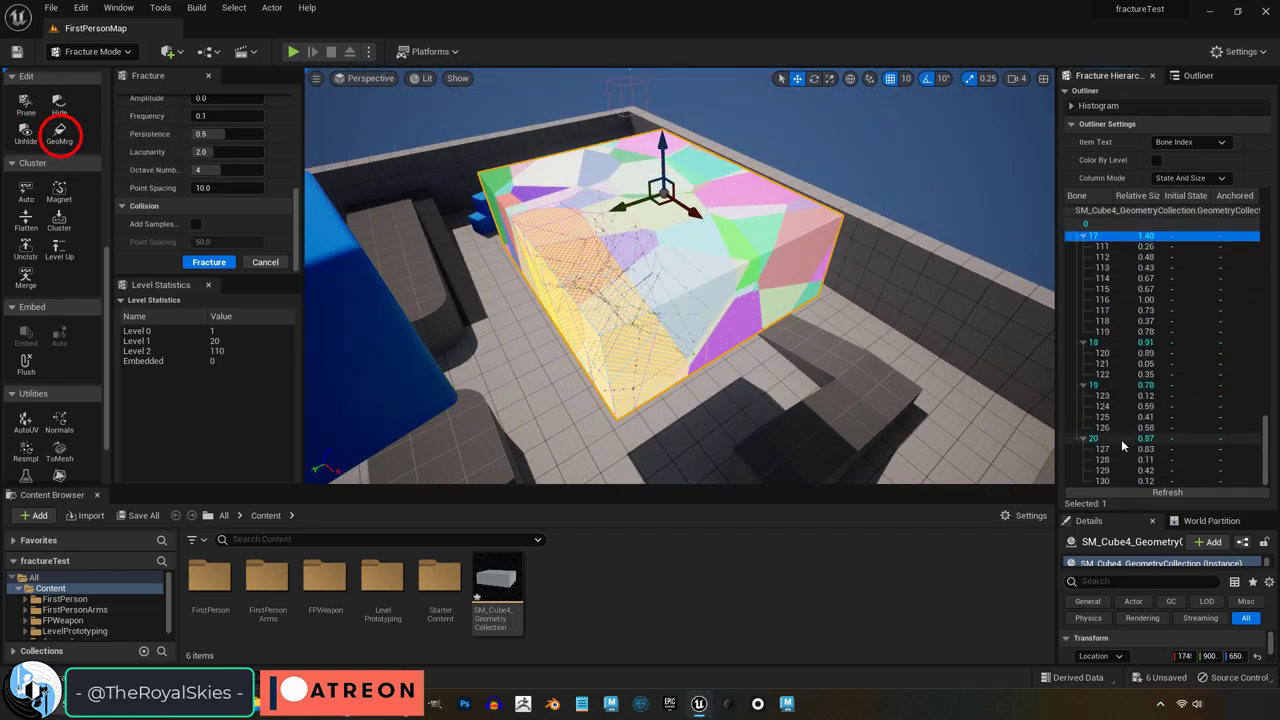
pyautogui.keyDown('shift'); pyautogui.click(1114, 481); pyautogui.keyUp('shift')
pyautogui.click(59, 131)
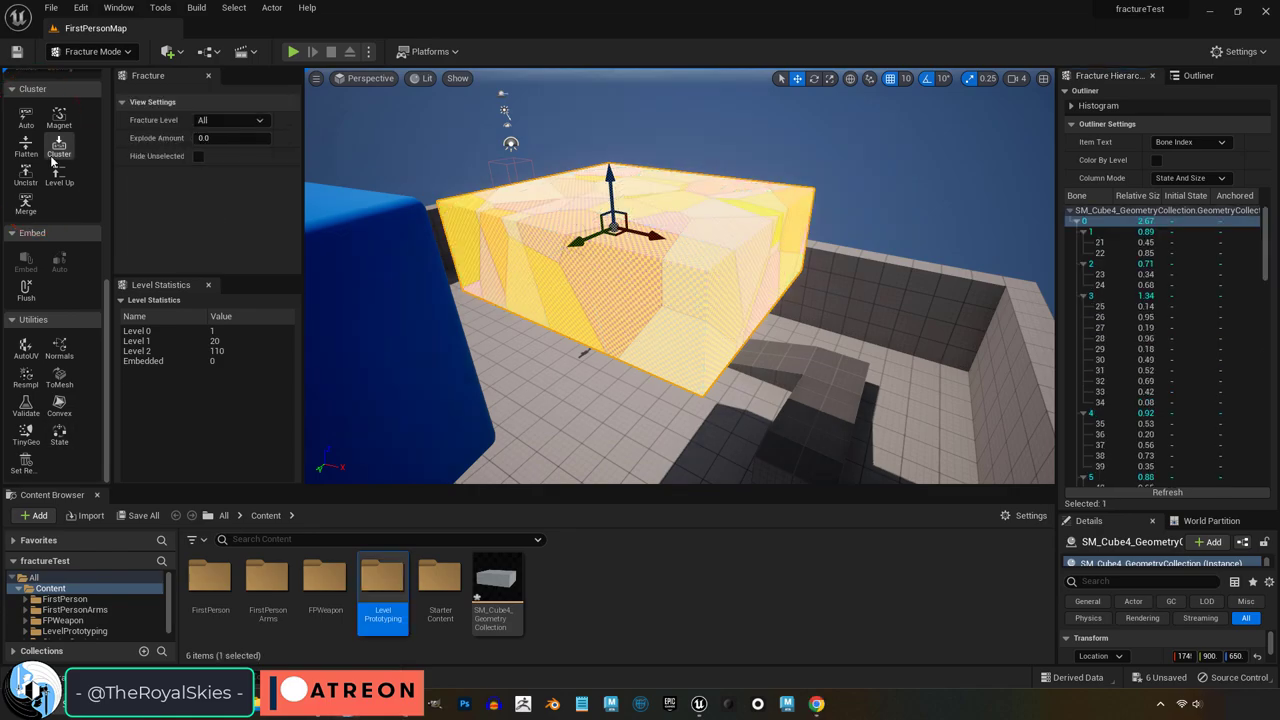
# Try flattening the SM_Cube4 hierarchy, then move the four selected bones under bone 22 up a level and undo the move
pyautogui.click(26, 147)
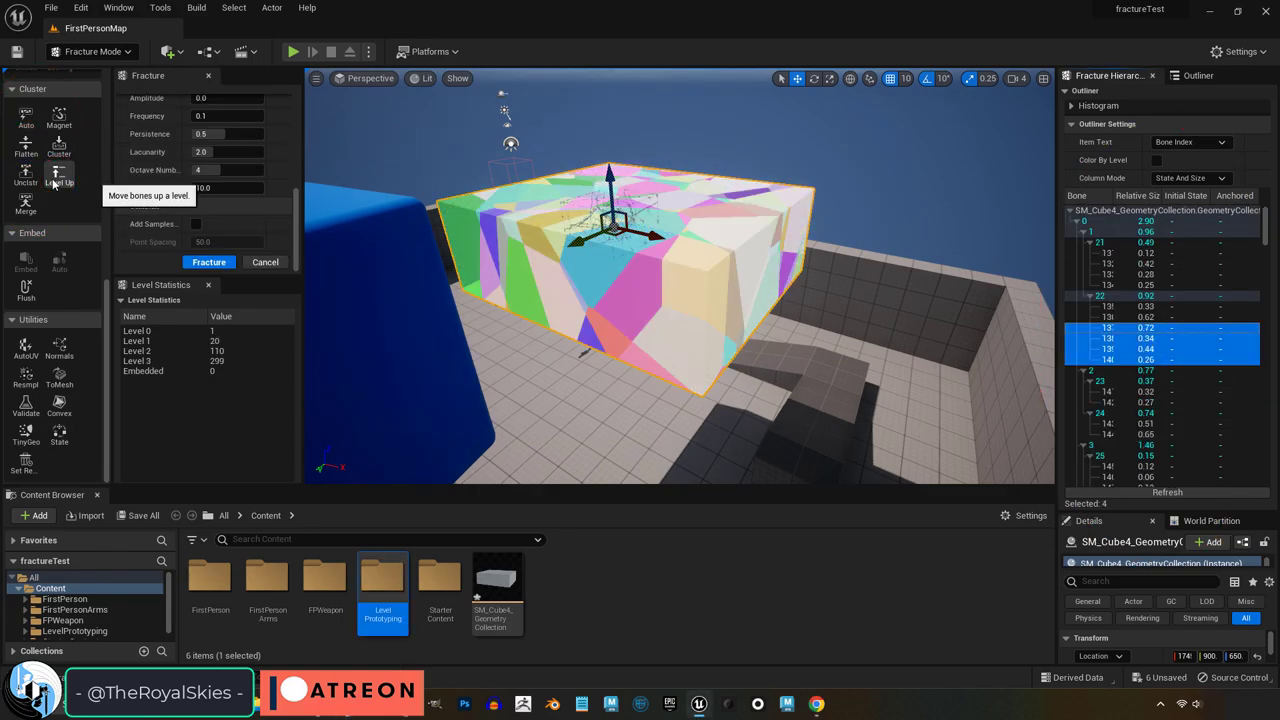
pyautogui.click(57, 181)
pyautogui.hotkey('ctrl', 'z')
# Select five individual bones under bones 21, 22, 23 and 25, merge their clusters, and undo the merge
pyautogui.click(1112, 274)
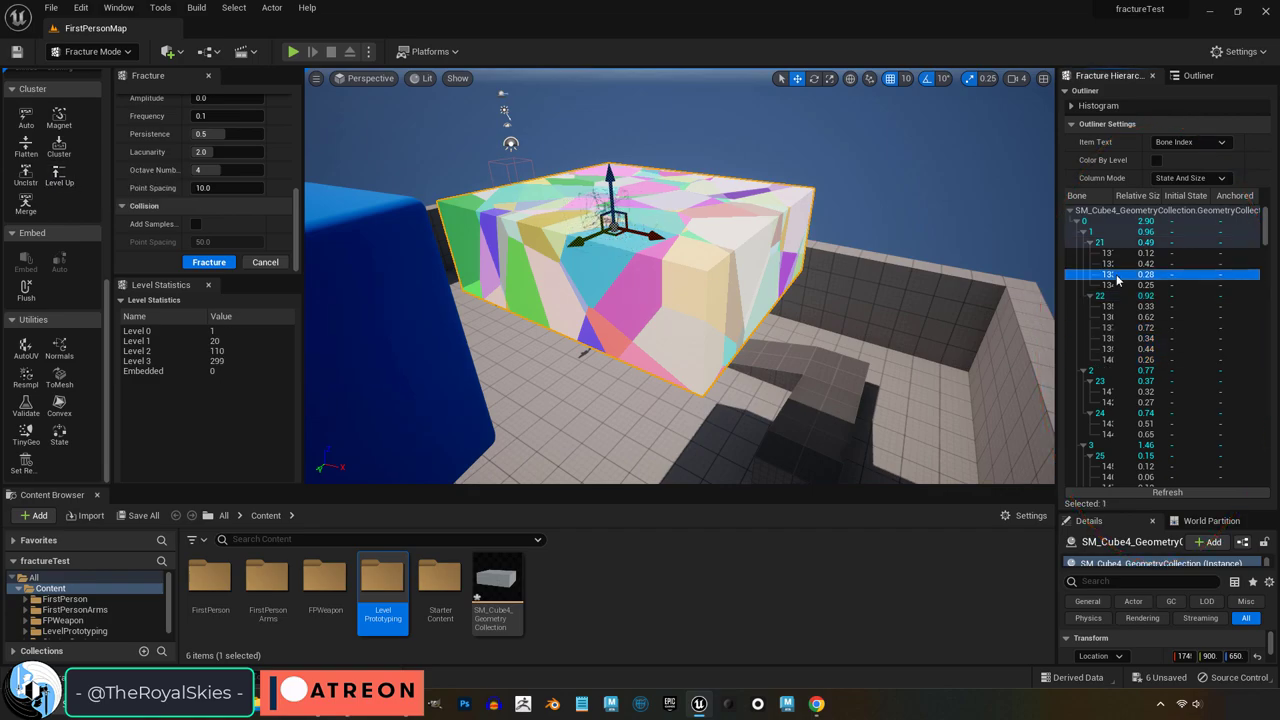
pyautogui.keyDown('ctrl'); pyautogui.click(1112, 317); pyautogui.keyUp('ctrl')
pyautogui.keyDown('ctrl'); pyautogui.click(1112, 338); pyautogui.keyUp('ctrl')
pyautogui.keyDown('ctrl'); pyautogui.click(1112, 392); pyautogui.keyUp('ctrl')
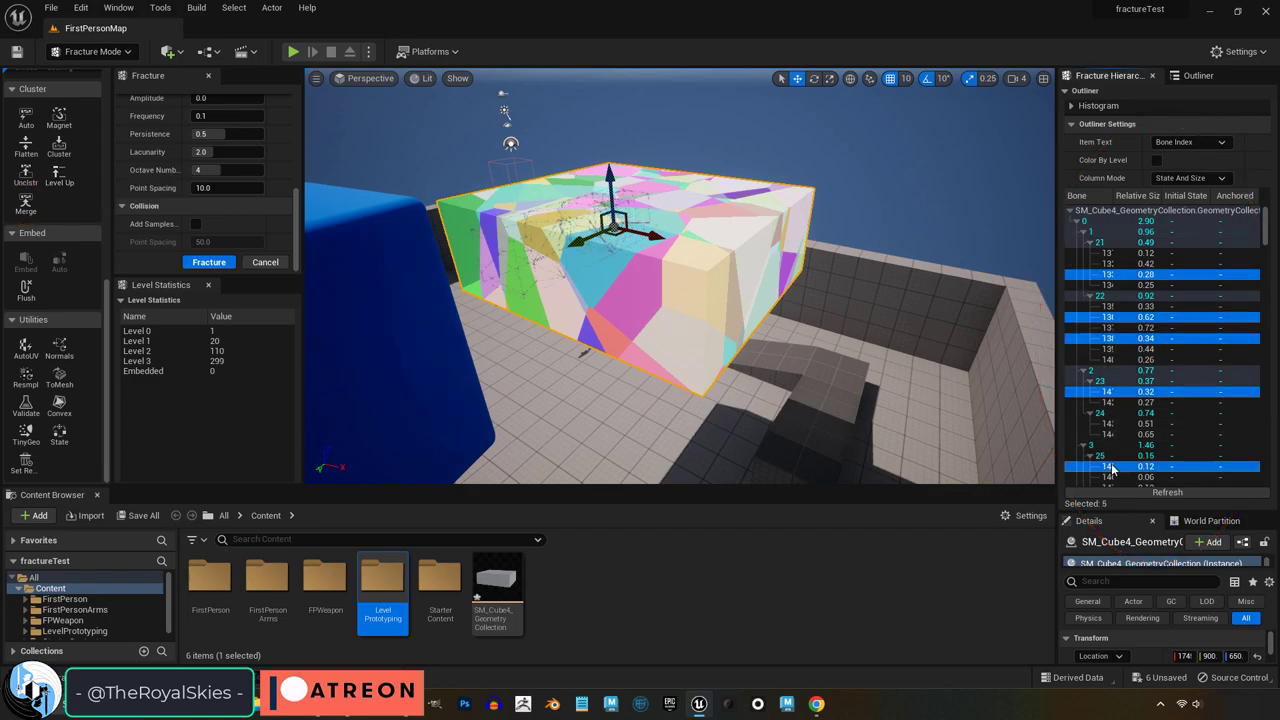
pyautogui.click(25, 204)
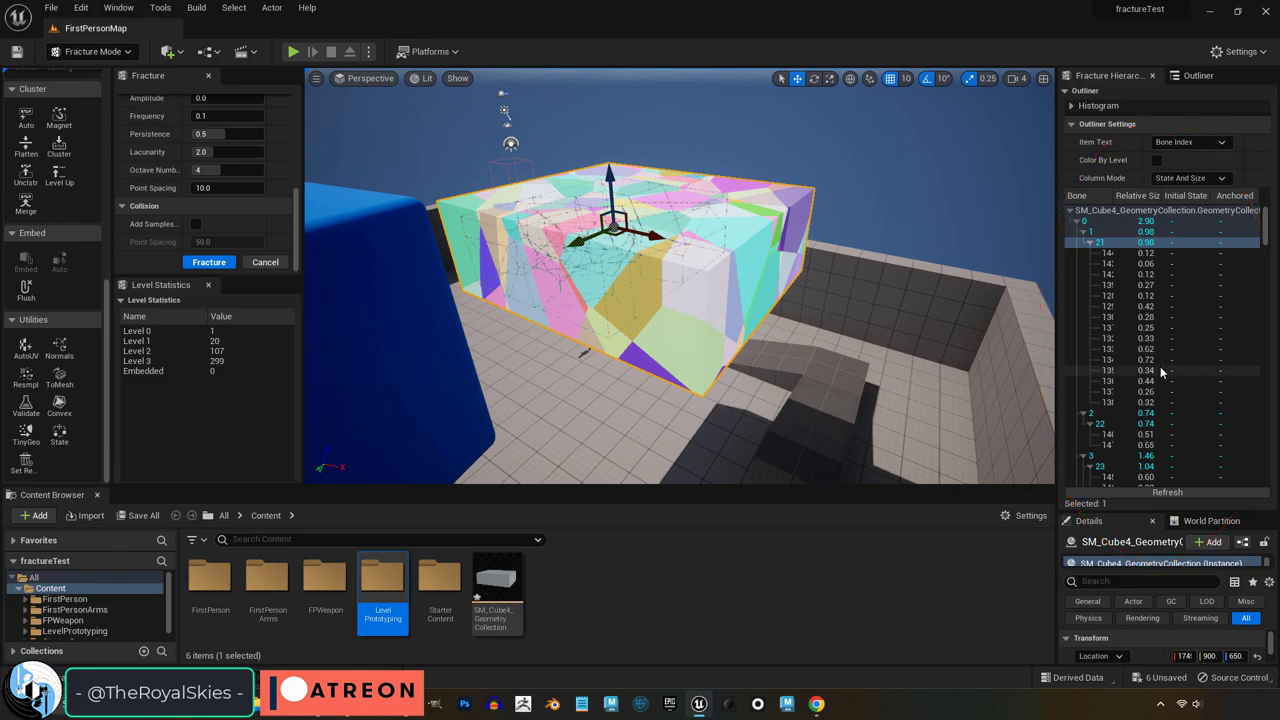
pyautogui.hotkey('ctrl', 'z')
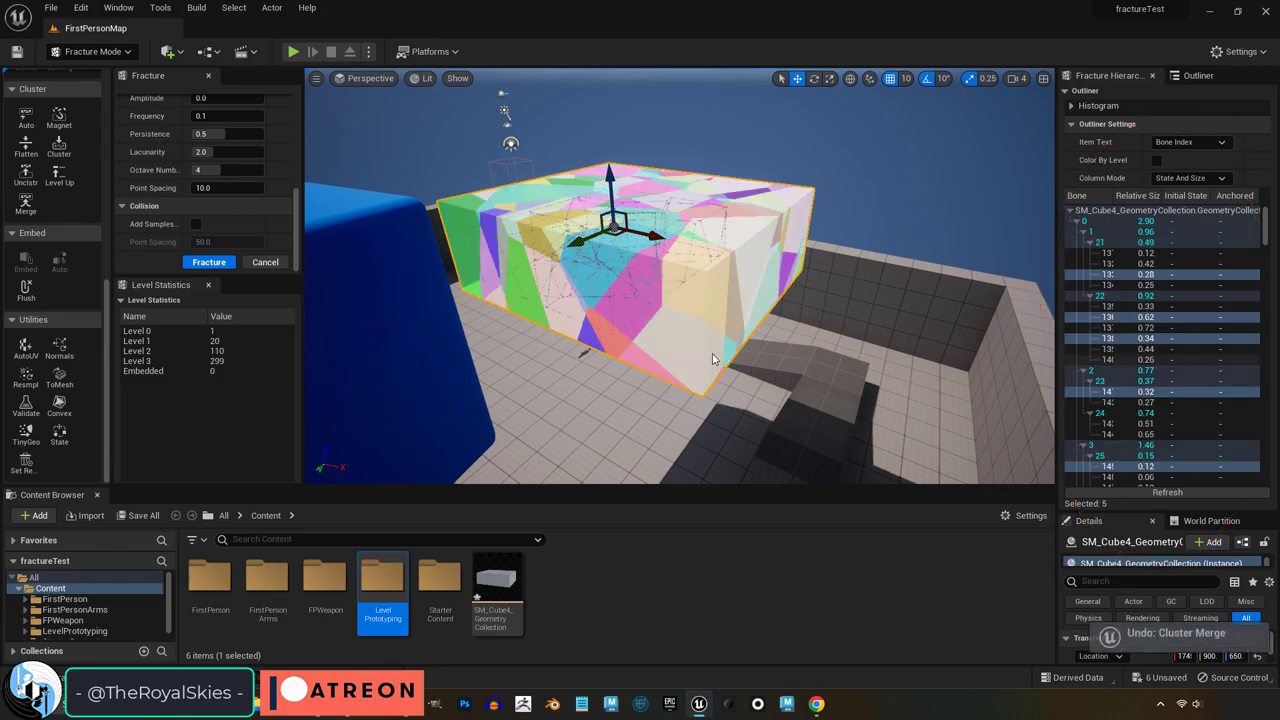